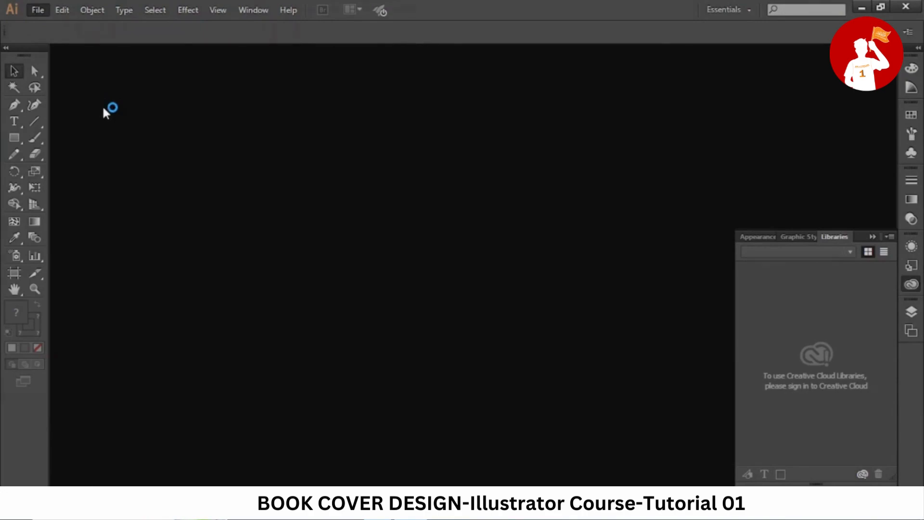
Create a Letter-size document with units set to inches, and collapse the Libraries panel.
{"action": "left_click", "coordinate": [584, 242]}
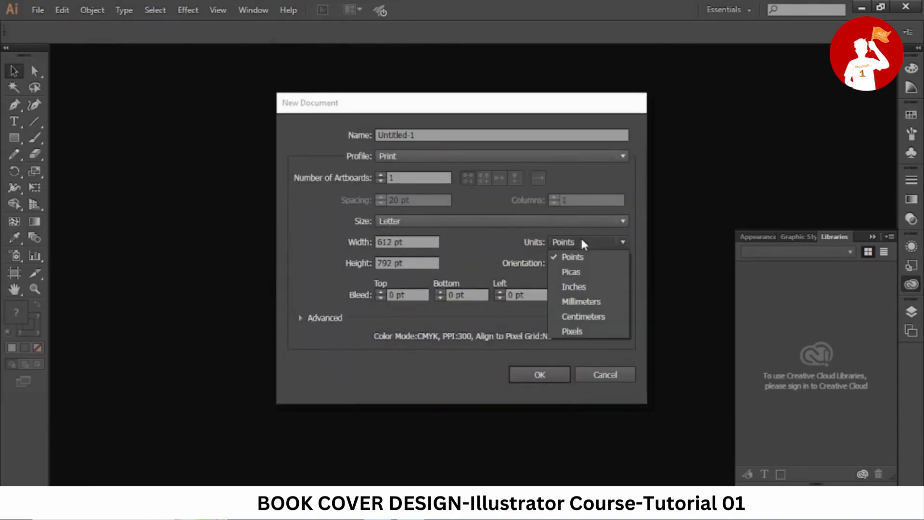
{"action": "left_click", "coordinate": [572, 286]}
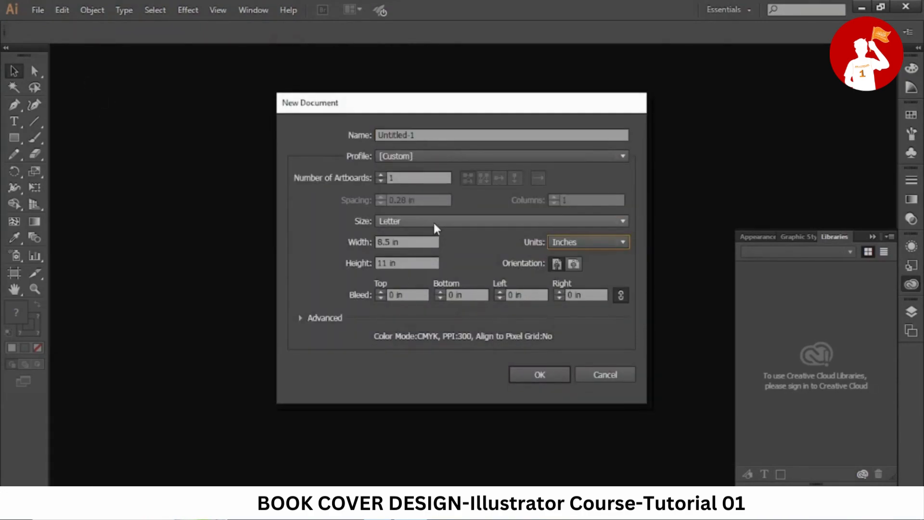
{"action": "left_click", "coordinate": [534, 375]}
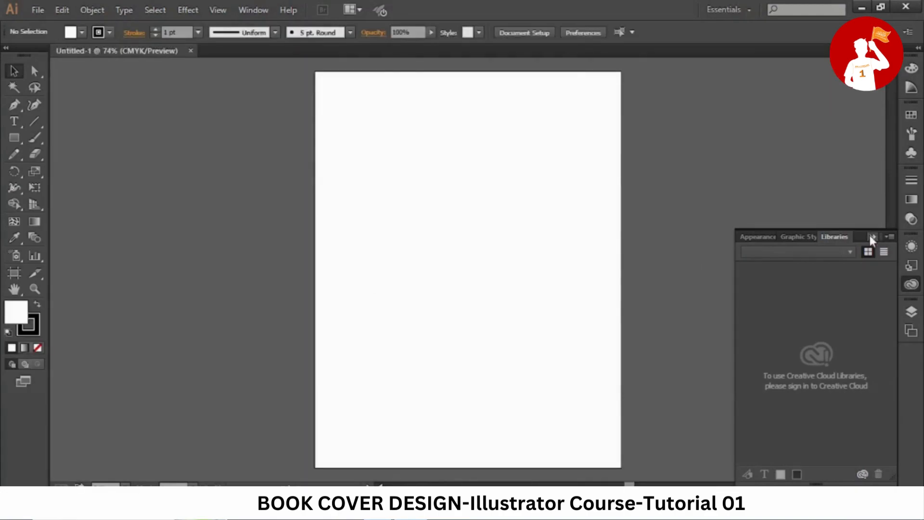
{"action": "left_click", "coordinate": [873, 236]}
Duplicate the Letter artboard twice to the right, giving separate artboards for front cover, spine and back cover.
{"action": "key", "text": "h"}
{"action": "left_click_drag", "start_coordinate": [406, 198], "coordinate": [200, 201]}
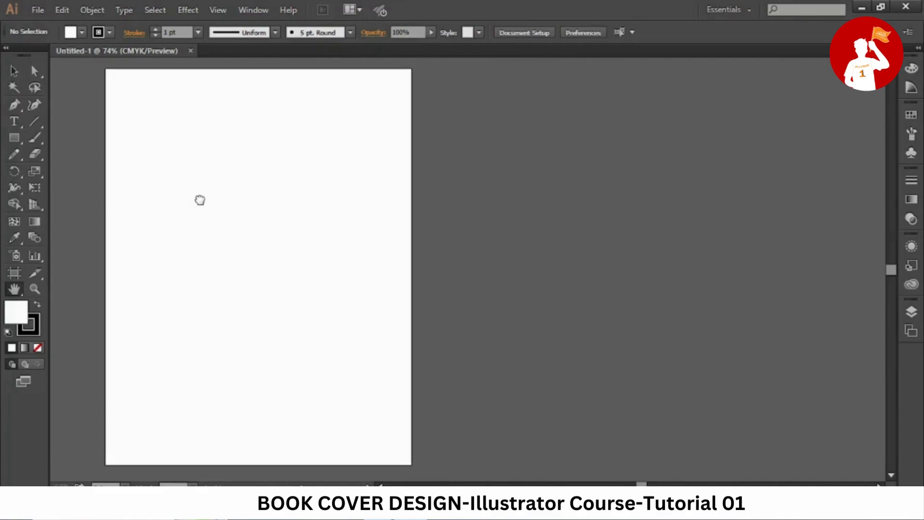
{"action": "left_click", "coordinate": [14, 272]}
{"action": "left_click_drag", "start_coordinate": [223, 255], "coordinate": [422, 269]}
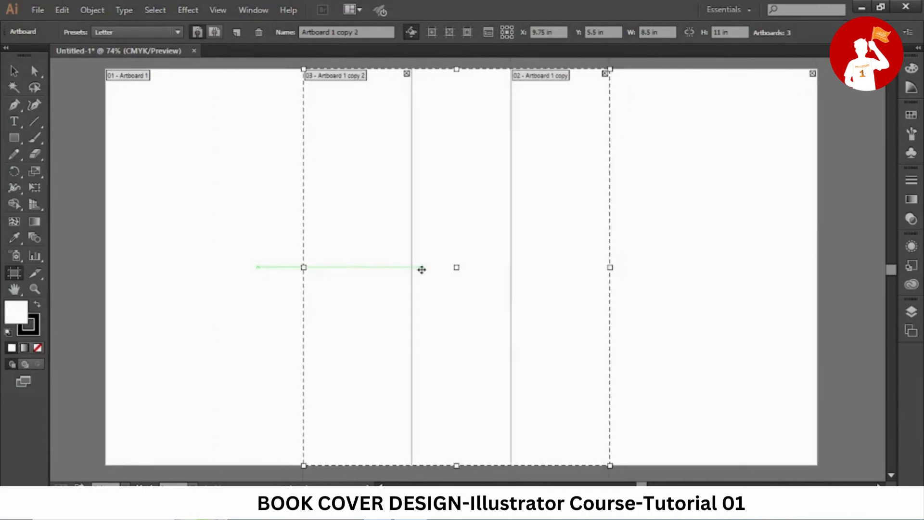
Narrow the middle artboard into a spine strip and move the third artboard close beside it.
{"action": "left_click_drag", "start_coordinate": [304, 268], "coordinate": [417, 271]}
{"action": "left_click_drag", "start_coordinate": [567, 240], "coordinate": [559, 241]}
{"action": "key", "text": "v"}
Open the reference file "urdu novel book cover design 2 Ai" and bring all its artboards into view.
{"action": "key", "text": "ctrl+o"}
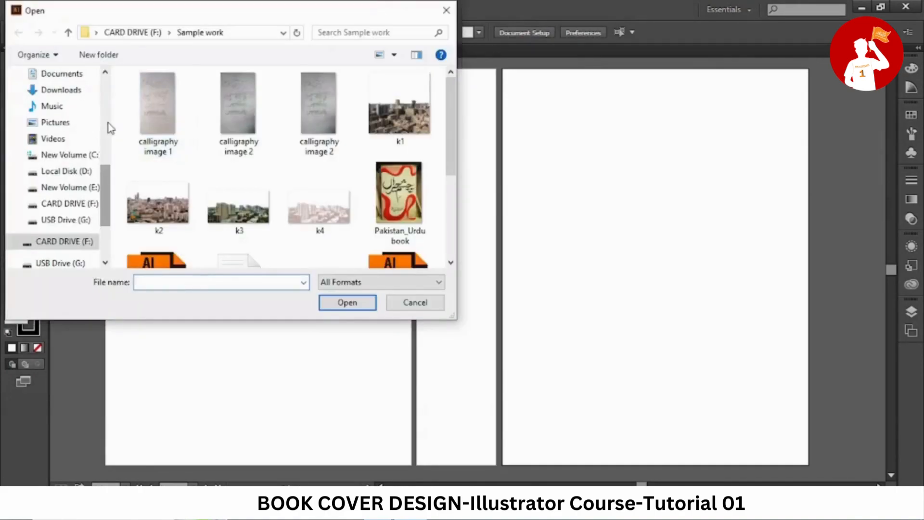
{"action": "left_click_drag", "start_coordinate": [104, 183], "coordinate": [104, 204]}
{"action": "left_click_drag", "start_coordinate": [450, 138], "coordinate": [450, 221]}
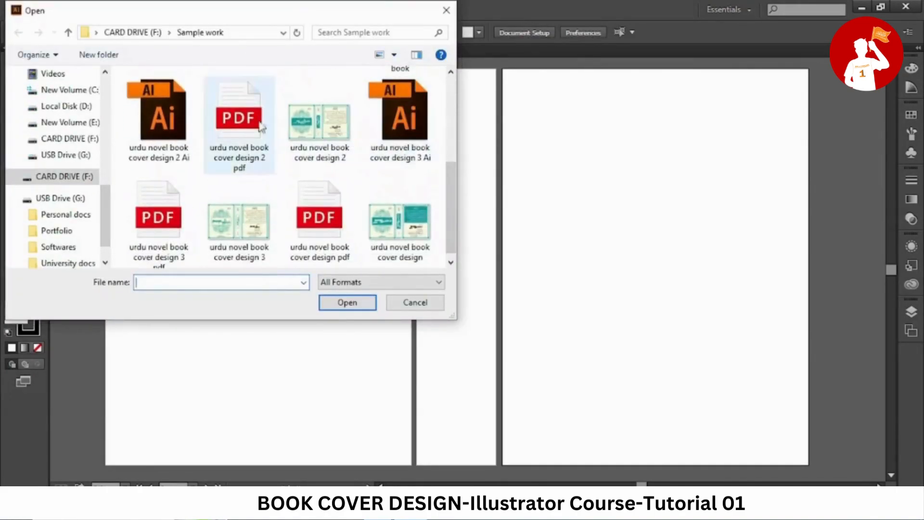
{"action": "double_click", "coordinate": [191, 120]}
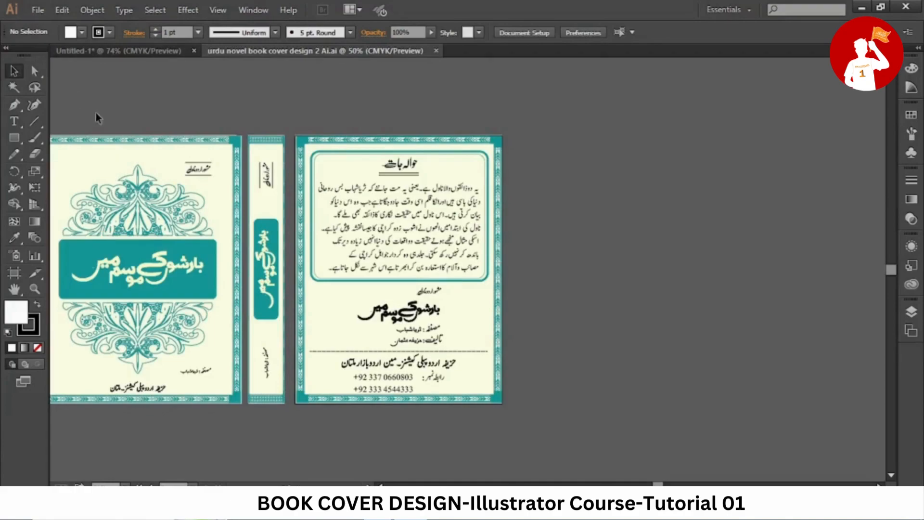
{"action": "left_click_drag", "start_coordinate": [319, 260], "coordinate": [462, 252]}
{"action": "key", "text": "z"}
{"action": "left_click_drag", "start_coordinate": [165, 121], "coordinate": [712, 391]}
{"action": "left_click_drag", "start_coordinate": [657, 402], "coordinate": [657, 402]}
{"action": "key", "text": "v"}
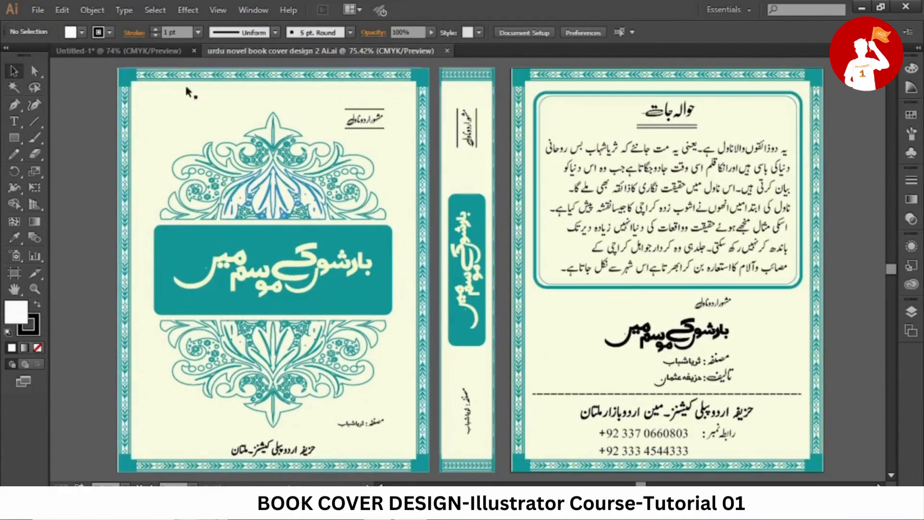
Open the second reference file "urdu novel book cover design 3 Ai" and bring its artboards into view.
{"action": "left_click", "coordinate": [38, 9]}
{"action": "left_click", "coordinate": [42, 54]}
{"action": "left_click_drag", "start_coordinate": [172, 17], "coordinate": [254, 94]}
{"action": "double_click", "coordinate": [459, 288]}
{"action": "key", "text": "z"}
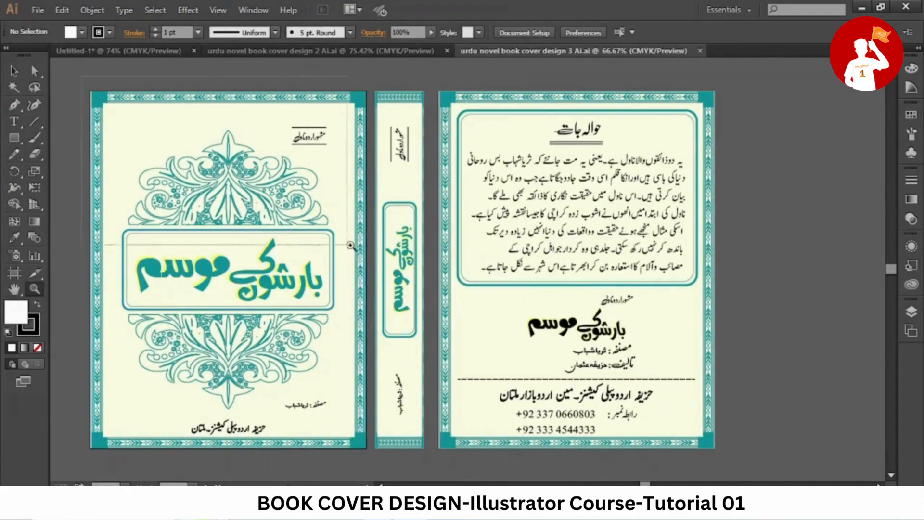
{"action": "scroll", "coordinate": [723, 415], "scroll_direction": "down", "scroll_amount": 2}
{"action": "key", "text": "ctrl+0"}
{"action": "key", "text": "v"}
Copy the spine rectangle's 1.494 in width from the third design and apply it to the new document's middle artboard.
{"action": "left_click", "coordinate": [448, 172]}
{"action": "left_click", "coordinate": [676, 31]}
{"action": "key", "text": "ctrl+c"}
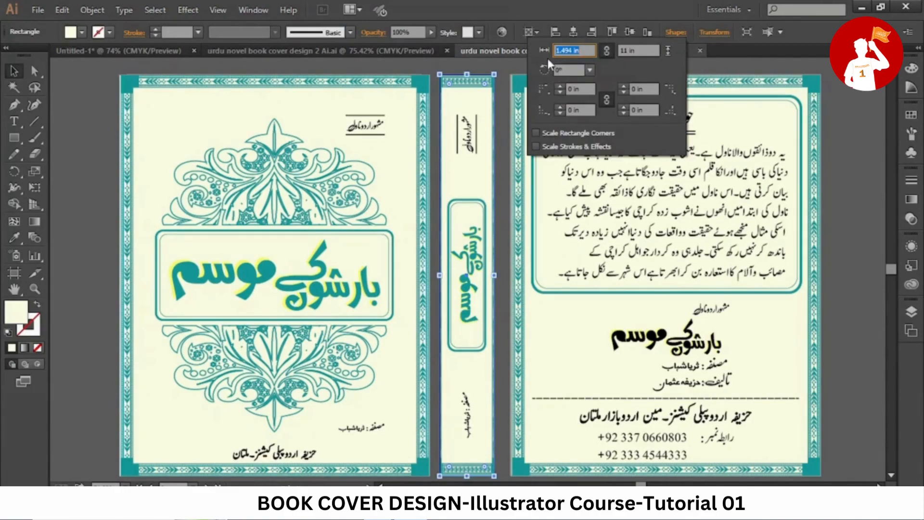
{"action": "left_click", "coordinate": [188, 99]}
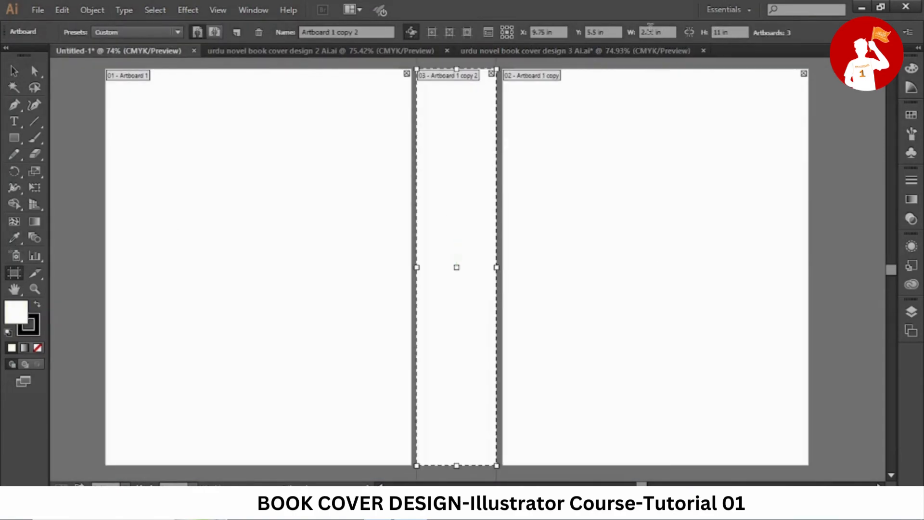
{"action": "left_click_drag", "start_coordinate": [655, 31], "coordinate": [625, 39]}
{"action": "key", "text": "ctrl+v"}
{"action": "key", "text": "Return"}
{"action": "double_click", "coordinate": [646, 30]}
{"action": "key", "text": "ctrl+v"}
{"action": "double_click", "coordinate": [723, 30]}
{"action": "double_click", "coordinate": [650, 32]}
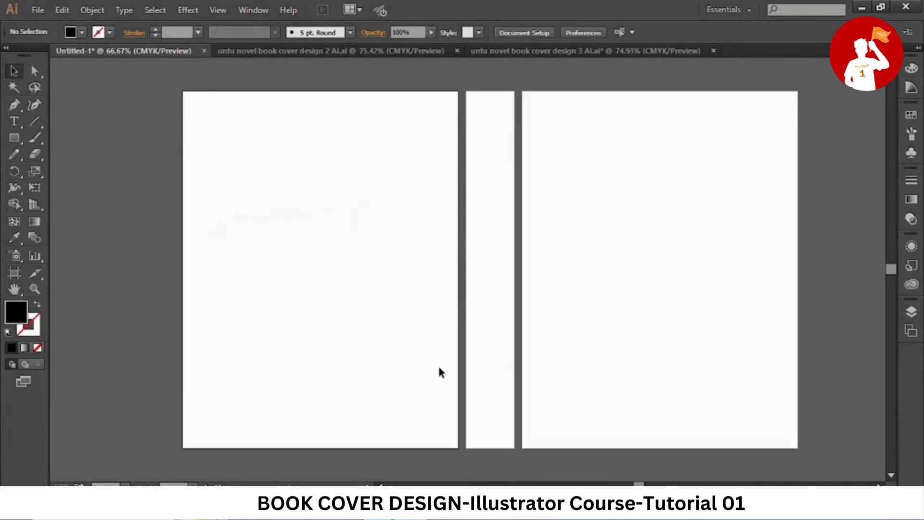
Copy the teal border from the second design into the new document's first artboard, aligned to its horizontal centre and upper edge.
{"action": "left_click", "coordinate": [356, 51]}
{"action": "left_click", "coordinate": [173, 77]}
{"action": "left_click_drag", "start_coordinate": [171, 73], "coordinate": [281, 219]}
{"action": "left_click", "coordinate": [573, 32]}
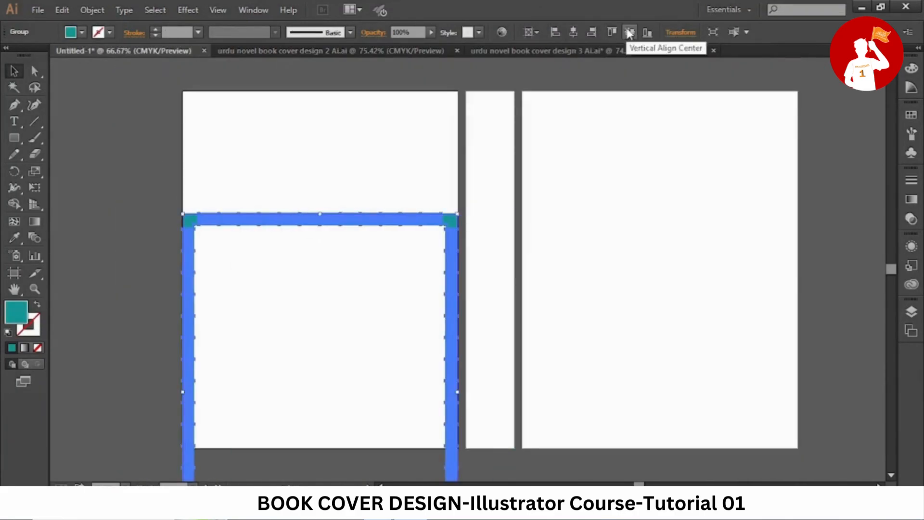
{"action": "left_click", "coordinate": [612, 32]}
Copy one leaf-pattern segment of the first artboard's vertical border strip onto the empty canvas beside it.
{"action": "left_click", "coordinate": [131, 212]}
{"action": "left_click_drag", "start_coordinate": [170, 167], "coordinate": [216, 234]}
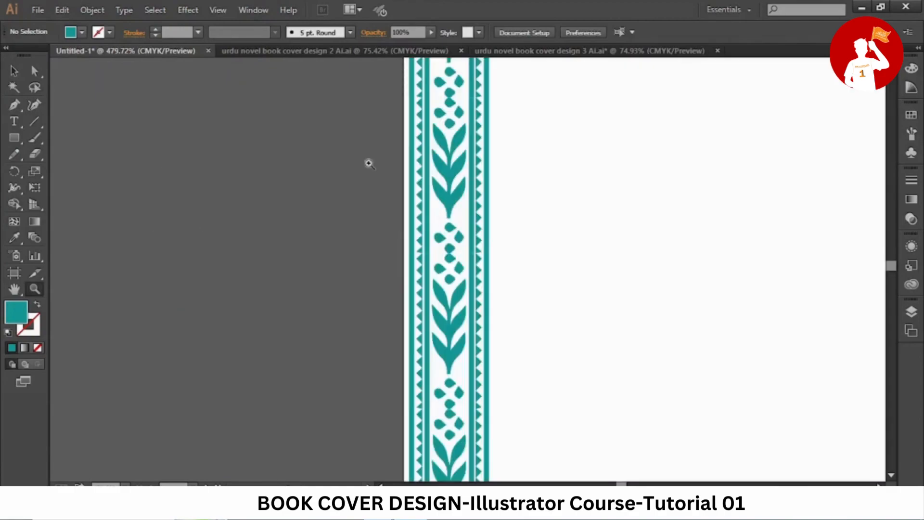
{"action": "key", "text": "v"}
{"action": "left_click", "coordinate": [452, 167]}
{"action": "left_click_drag", "start_coordinate": [451, 167], "coordinate": [91, 174]}
{"action": "key", "text": "ctrl+z"}
{"action": "left_click_drag", "start_coordinate": [441, 162], "coordinate": [248, 163]}
{"action": "left_click", "coordinate": [357, 260]}
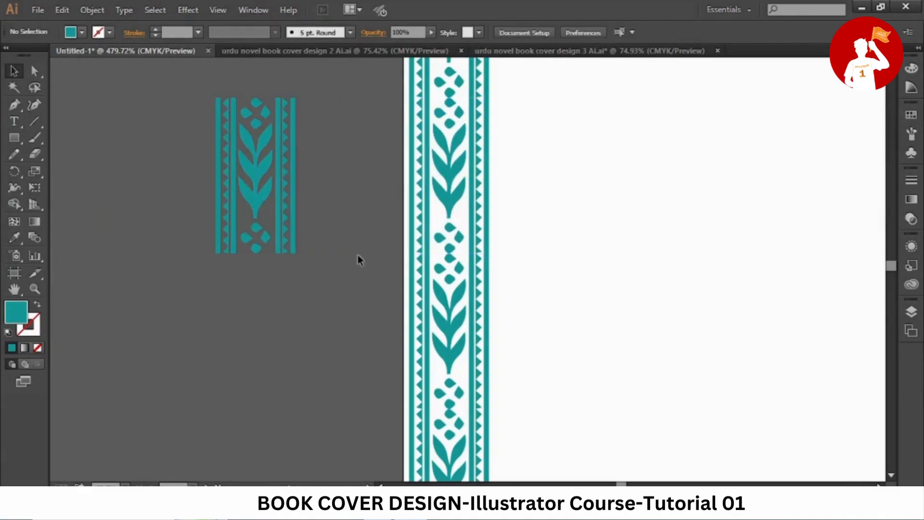
Expand the copied border segment, rotate it to lie horizontally and move it to clear canvas.
{"action": "left_click", "coordinate": [248, 181]}
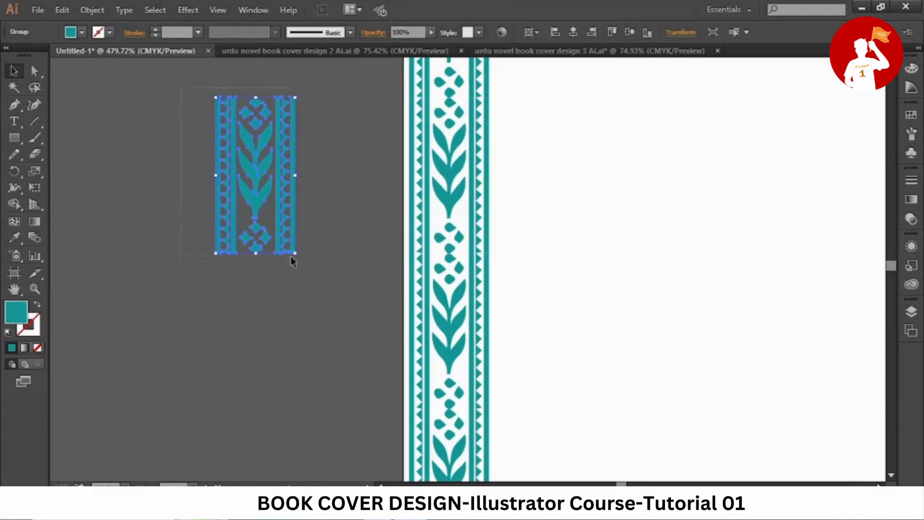
{"action": "left_click", "coordinate": [92, 10]}
{"action": "left_click", "coordinate": [114, 154]}
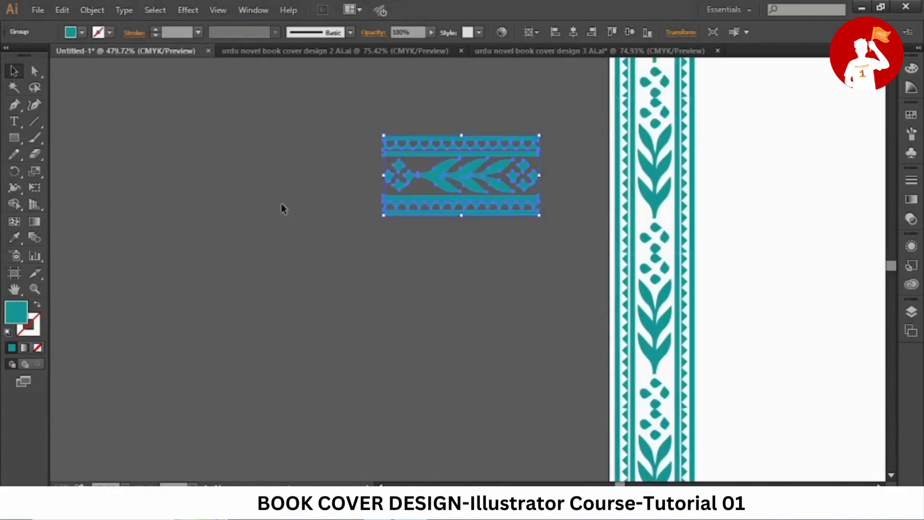
{"action": "left_click_drag", "start_coordinate": [472, 178], "coordinate": [324, 239]}
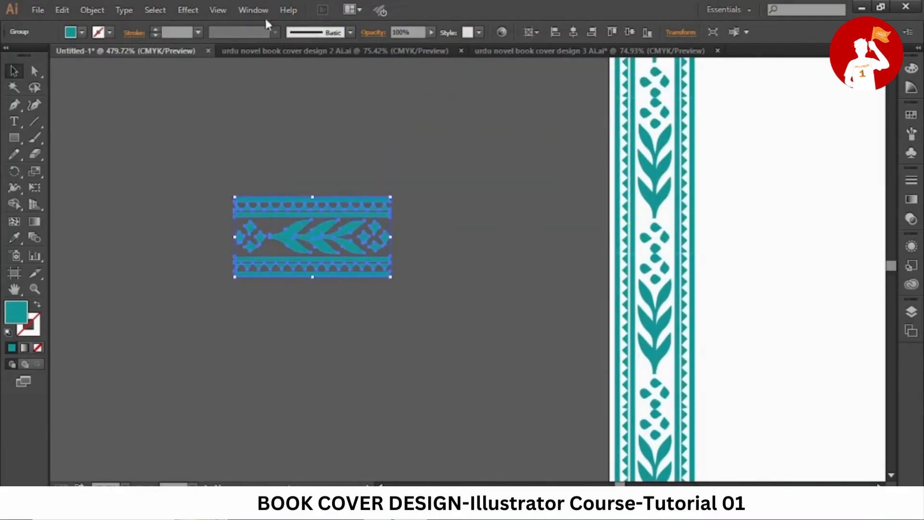
Create a pattern brush named "Books border" from the horizontal border segment.
{"action": "left_click", "coordinate": [258, 9]}
{"action": "left_click", "coordinate": [312, 199]}
{"action": "mouse_move", "coordinate": [375, 227]}
{"action": "left_mouse_down"}
{"action": "mouse_move", "coordinate": [516, 175]}
{"action": "mouse_move", "coordinate": [808, 156]}
{"action": "left_mouse_up"}
{"action": "left_click", "coordinate": [421, 316]}
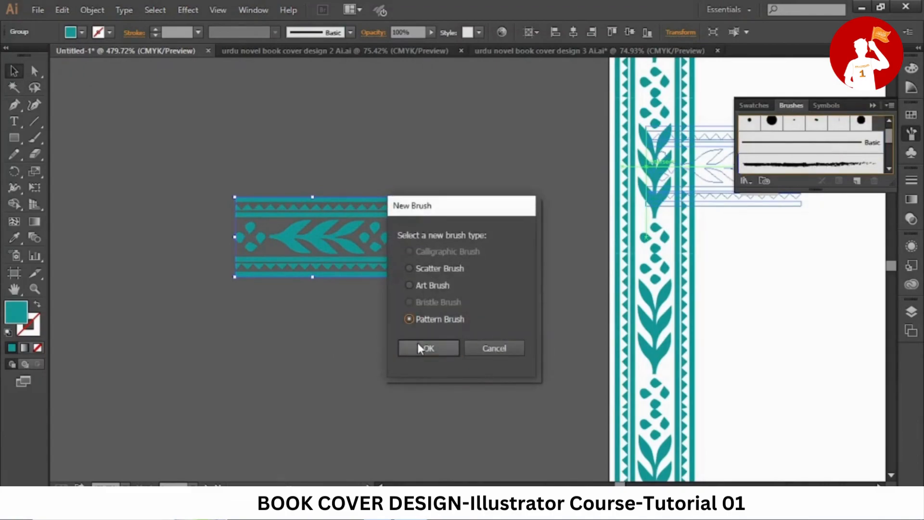
{"action": "left_click", "coordinate": [418, 347]}
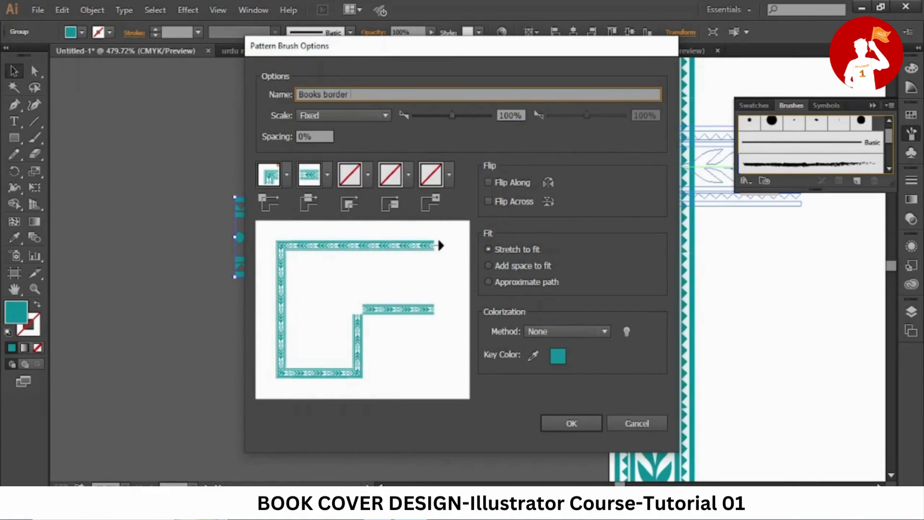
{"action": "left_click", "coordinate": [571, 423]}
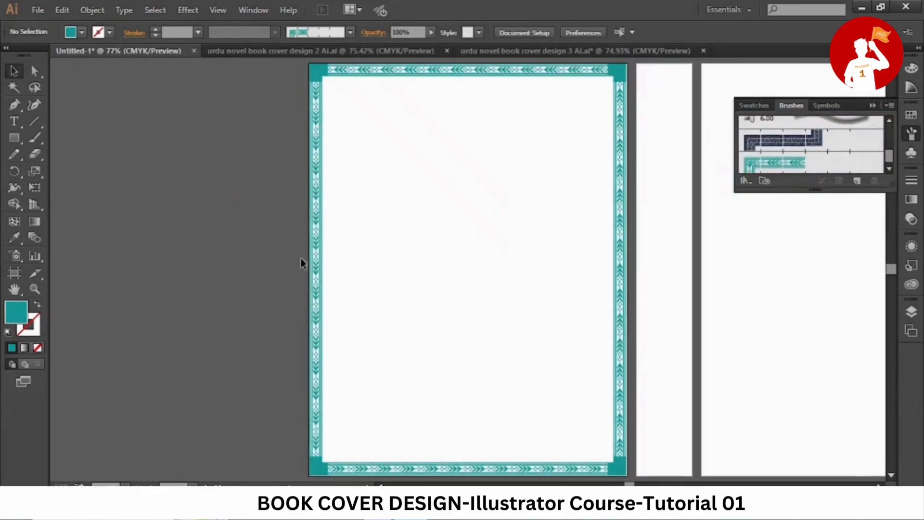
Delete the pasted border artwork from the first artboard.
{"action": "left_click", "coordinate": [320, 250]}
{"action": "key", "text": "ctrl+a"}
{"action": "key", "text": "Delete"}
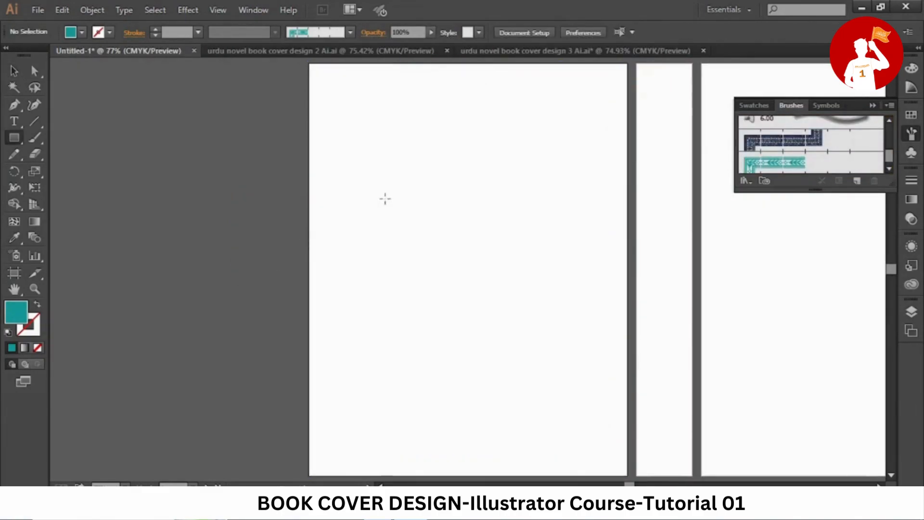
Draw an artboard-sized rectangle 11 in high and align it to the first artboard's horizontal centre and upper edge.
{"action": "left_click", "coordinate": [388, 197]}
{"action": "key", "text": "Tab"}
{"action": "type", "text": "11"}
{"action": "left_click", "coordinate": [428, 276]}
{"action": "key", "text": "v"}
{"action": "left_click", "coordinate": [574, 33]}
{"action": "left_click", "coordinate": [612, 33]}
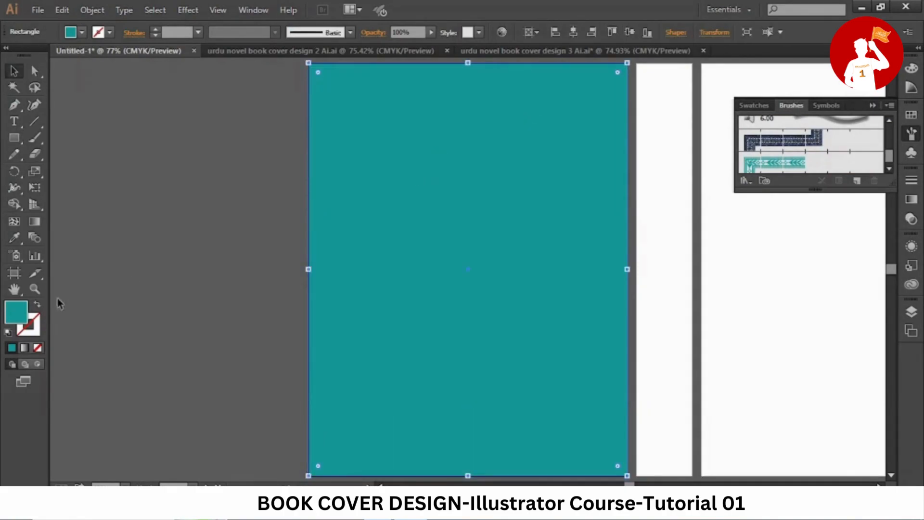
Swap the rectangle's teal fill to a 3 pt stroke and apply the Books border pattern brush.
{"action": "left_click", "coordinate": [38, 306]}
{"action": "left_click", "coordinate": [155, 30]}
{"action": "left_click", "coordinate": [155, 29]}
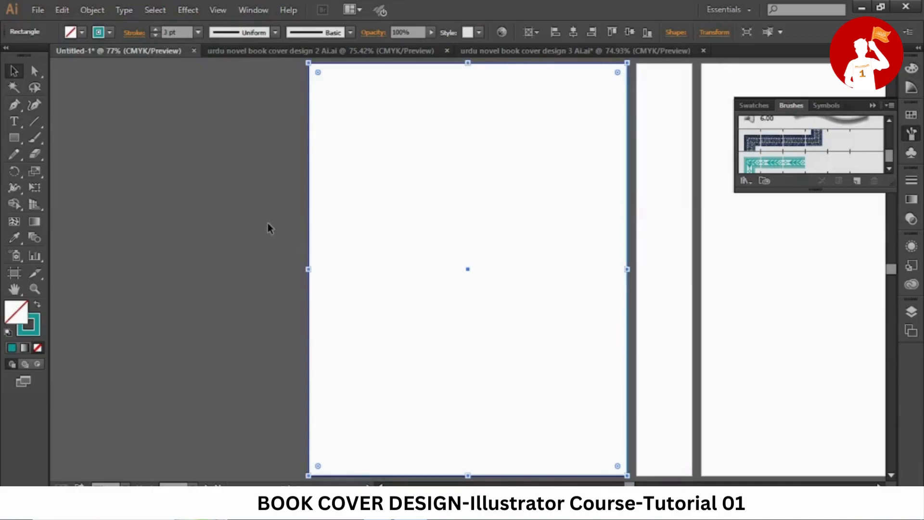
{"action": "left_click", "coordinate": [788, 164]}
Expand the appearance of the brushed border and shrink it to fit inside the first artboard.
{"action": "left_click", "coordinate": [92, 10]}
{"action": "left_click", "coordinate": [116, 166]}
{"action": "left_click_drag", "start_coordinate": [302, 266], "coordinate": [311, 272]}
{"action": "left_click", "coordinate": [491, 189]}
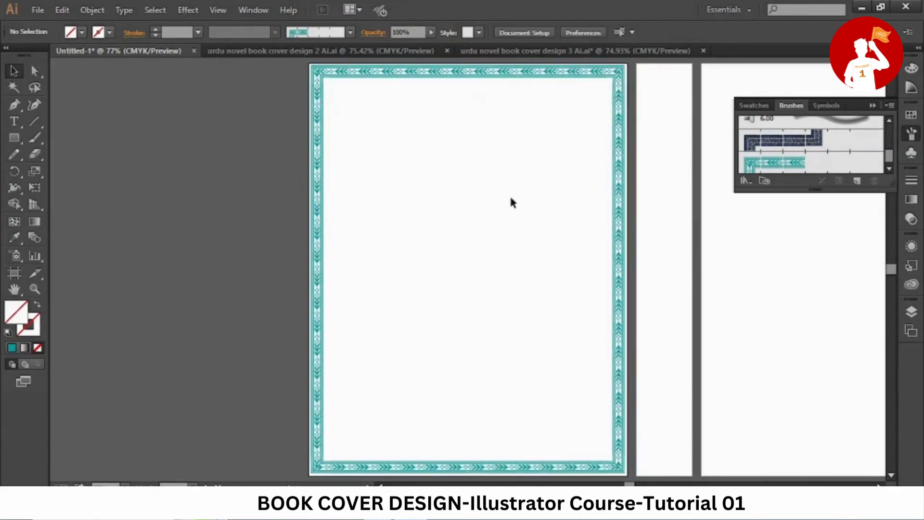
Duplicate the border from the front cover onto the back-cover artboard and the narrow spine artboard.
{"action": "left_click_drag", "start_coordinate": [477, 223], "coordinate": [265, 228]}
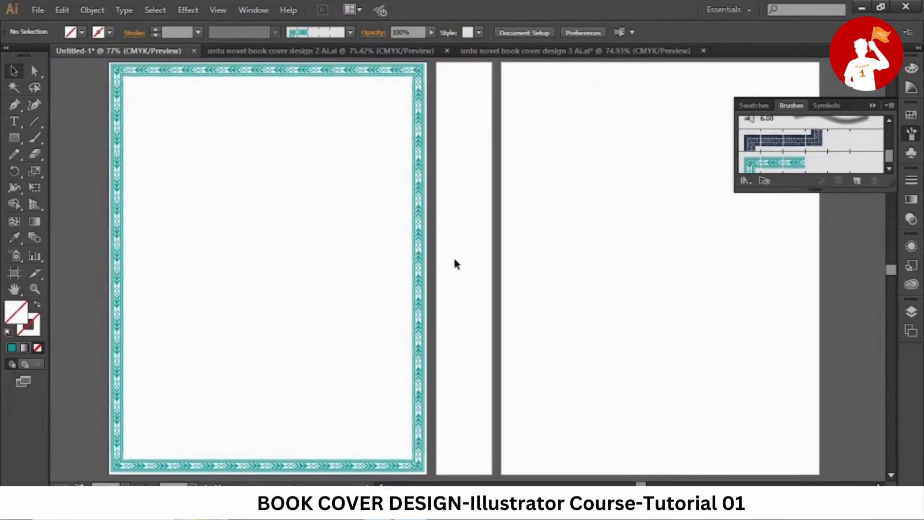
{"action": "left_click", "coordinate": [419, 255]}
{"action": "left_click", "coordinate": [547, 259]}
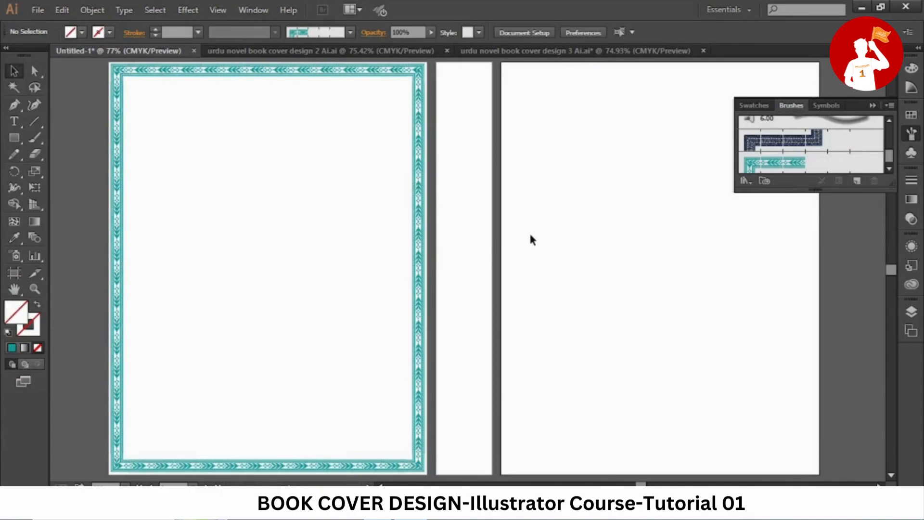
{"action": "left_click_drag", "start_coordinate": [421, 223], "coordinate": [565, 217]}
{"action": "left_click", "coordinate": [65, 9]}
{"action": "left_click", "coordinate": [79, 77]}
{"action": "left_click", "coordinate": [621, 217]}
{"action": "left_click", "coordinate": [62, 9]}
{"action": "left_click", "coordinate": [103, 118]}
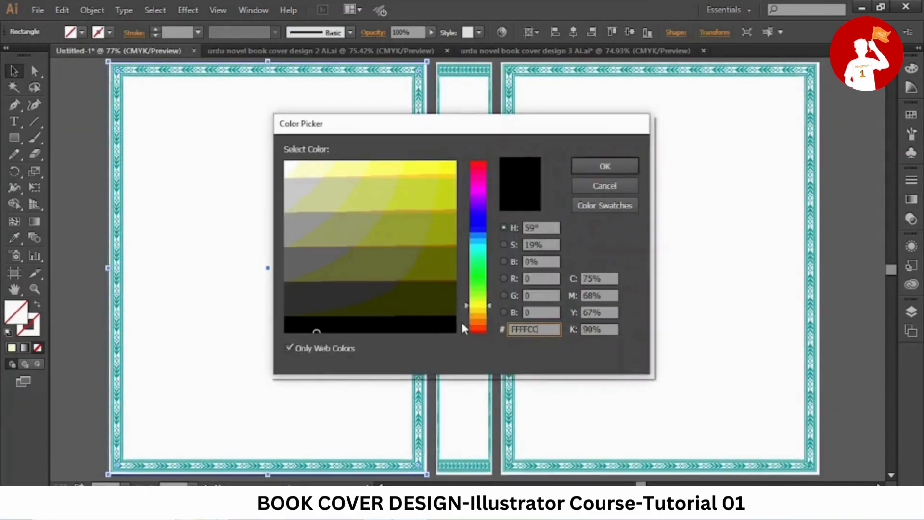
Fill the front-cover background rectangle with colour FFFFCC and send it behind the border.
{"action": "key", "text": "Return"}
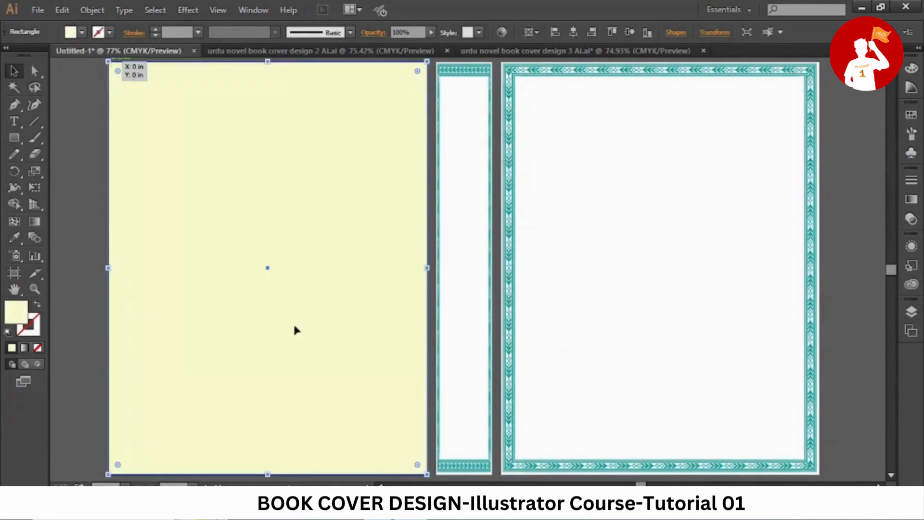
{"action": "left_click", "coordinate": [92, 10]}
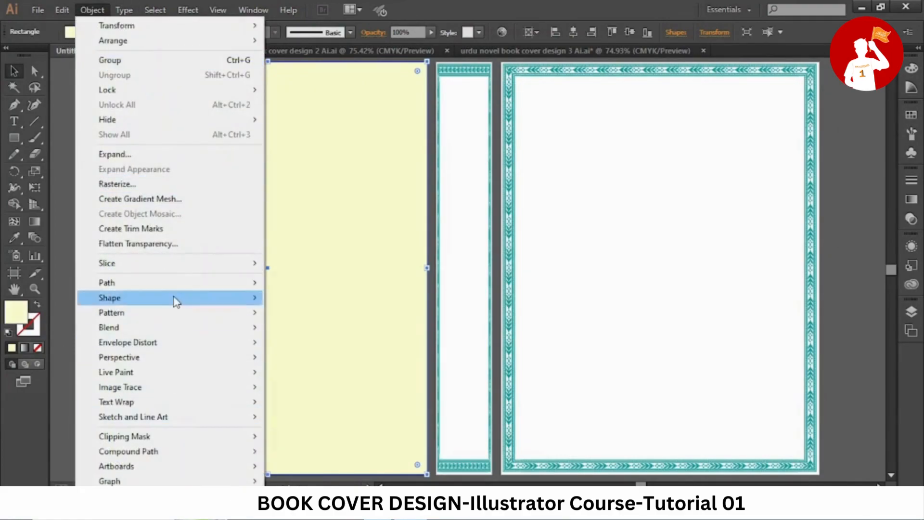
{"action": "right_click", "coordinate": [373, 311]}
{"action": "mouse_move", "coordinate": [433, 285]}
{"action": "left_click", "coordinate": [559, 330]}
Duplicate the cream background onto the back-cover artboard, aligned to it, and lock the cover artwork.
{"action": "left_click_drag", "start_coordinate": [246, 259], "coordinate": [634, 241]}
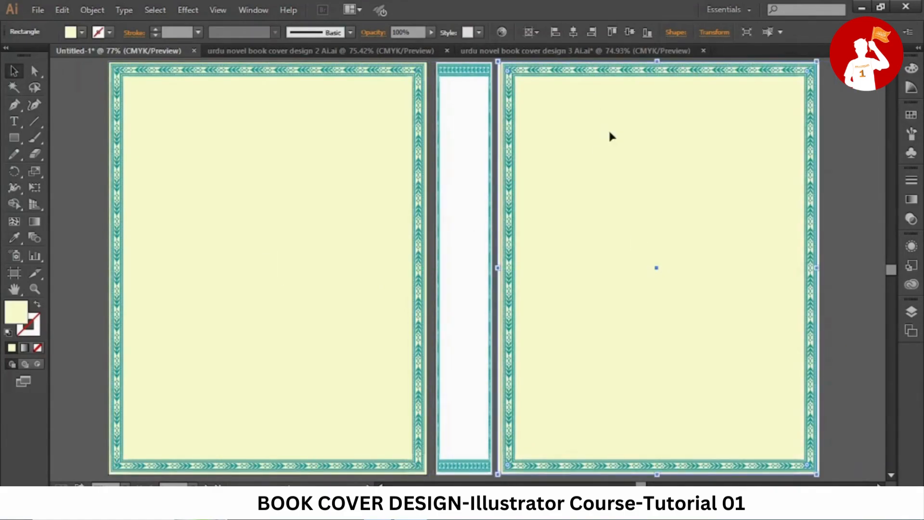
{"action": "left_click", "coordinate": [612, 31]}
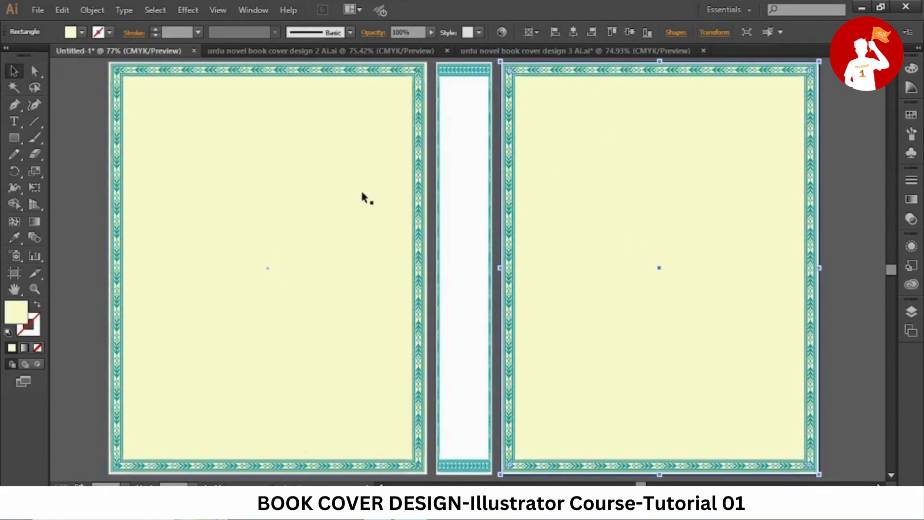
{"action": "mouse_move", "coordinate": [94, 142]}
{"action": "left_mouse_down"}
{"action": "mouse_move", "coordinate": [867, 284]}
{"action": "mouse_move", "coordinate": [817, 270]}
{"action": "left_mouse_up"}
{"action": "key", "text": "ctrl+2"}
Draw a cream background rectangle covering the spine artboard and send it behind the spine border.
{"action": "key", "text": "m"}
{"action": "mouse_move", "coordinate": [426, 63]}
{"action": "left_mouse_down"}
{"action": "mouse_move", "coordinate": [480, 318]}
{"action": "mouse_move", "coordinate": [481, 450]}
{"action": "mouse_move", "coordinate": [453, 451]}
{"action": "left_mouse_up"}
{"action": "key", "text": "v"}
{"action": "key", "text": "ctrl+shift+["}
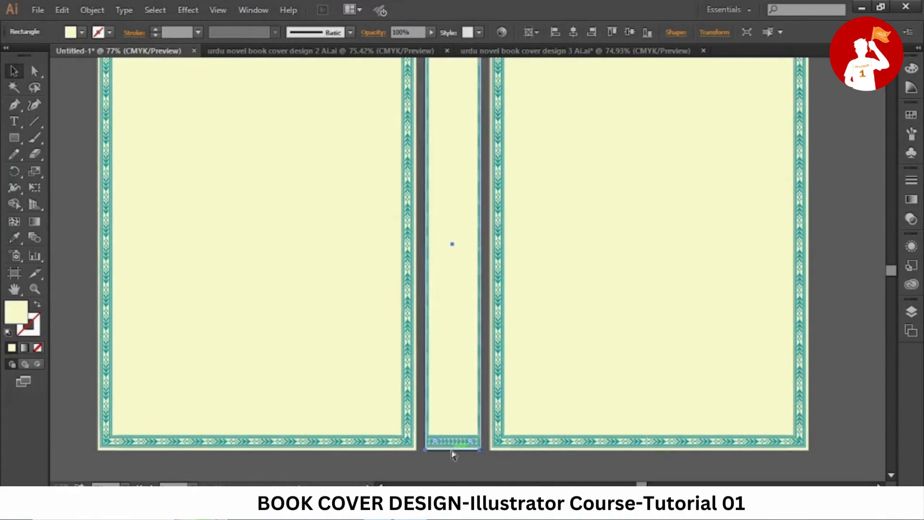
{"action": "key", "text": "ctrl+shift+a"}
{"action": "key", "text": "space"}
{"action": "left_click_drag", "start_coordinate": [535, 325], "coordinate": [540, 336]}
{"action": "key", "text": "ctrl+0"}
Switch to Chrome and search Google for images of "beautiful blue pottery graphics".
{"action": "left_click", "coordinate": [206, 279]}
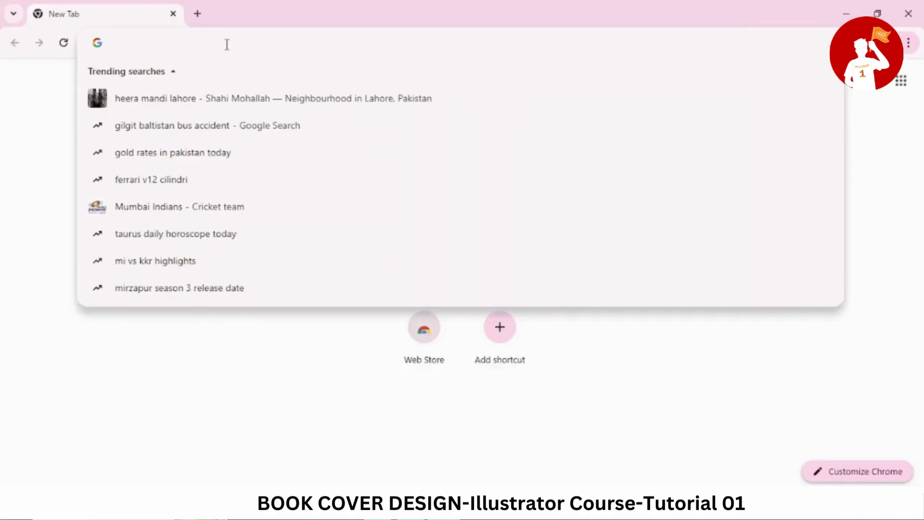
{"action": "type", "text": "beautiful"}
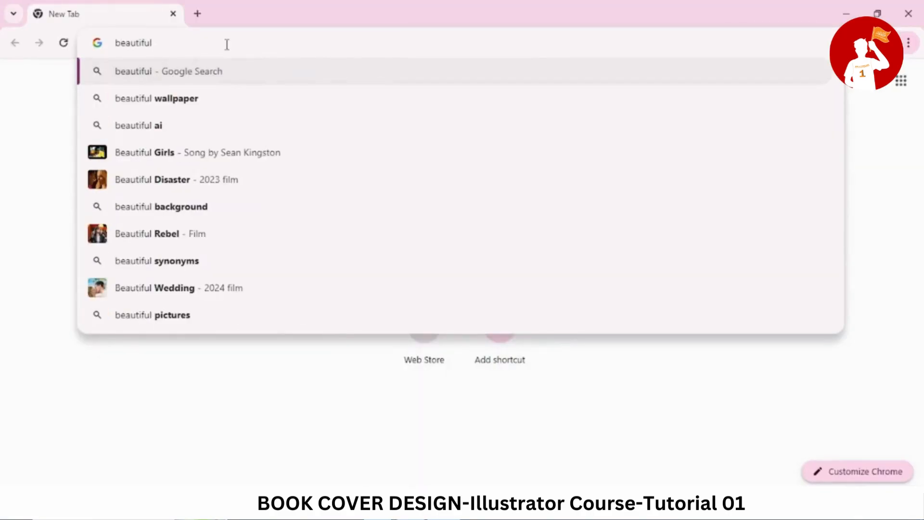
{"action": "type", "text": " blue pottery gr"}
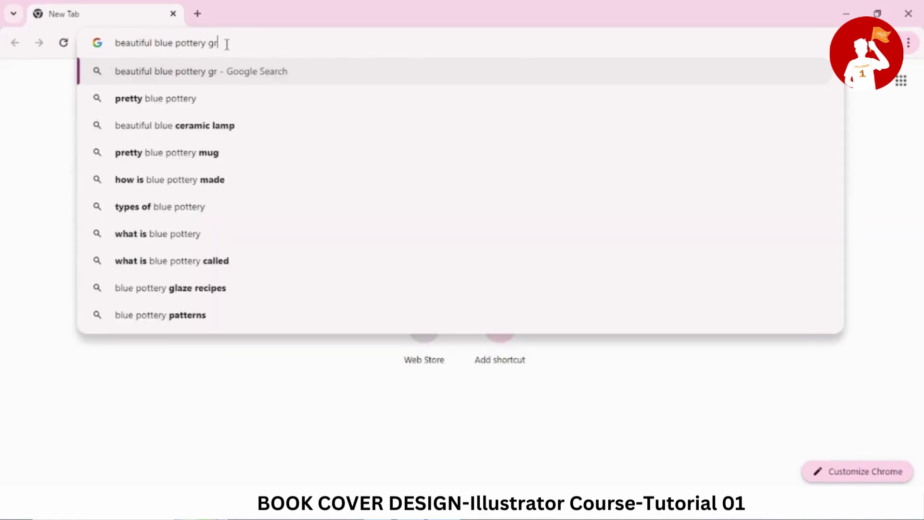
{"action": "type", "text": "aphics"}
{"action": "key", "text": "Return"}
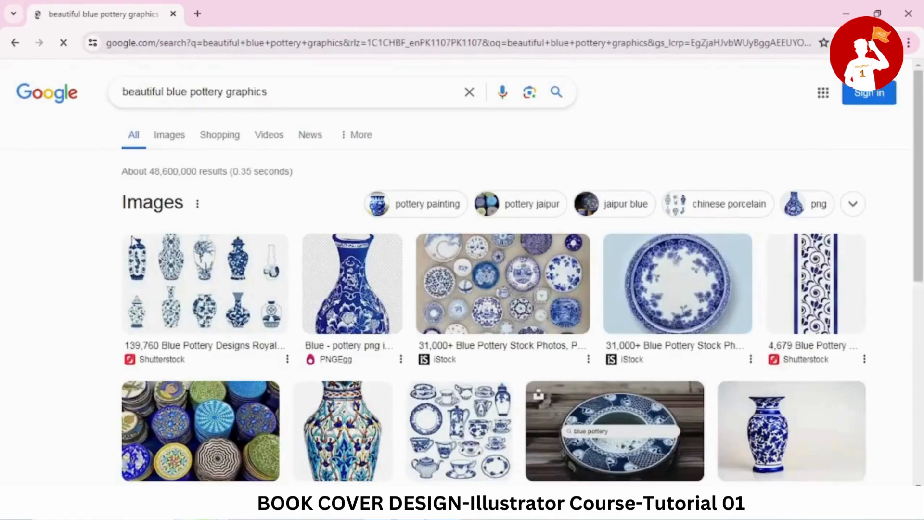
{"action": "left_click", "coordinate": [169, 134]}
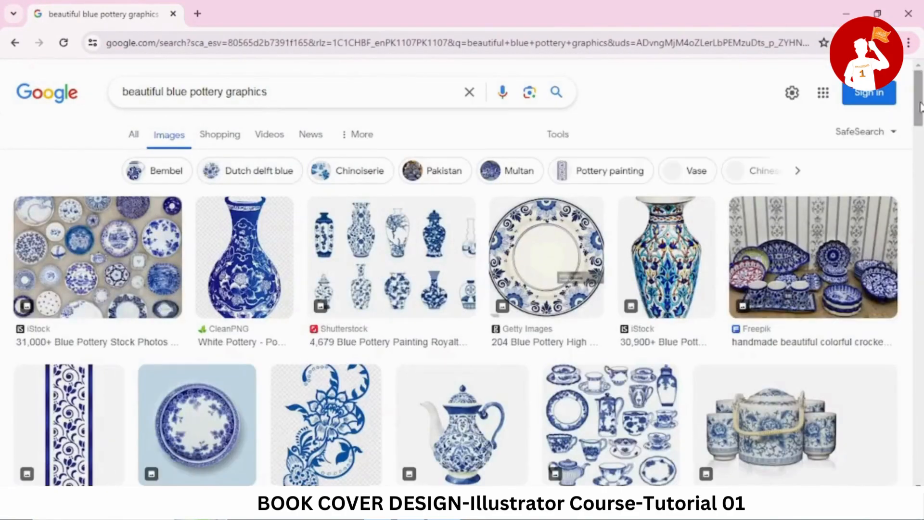
{"action": "scroll", "coordinate": [922, 126], "scroll_direction": "down", "scroll_amount": 3}
{"action": "left_click_drag", "start_coordinate": [922, 127], "coordinate": [923, 268]}
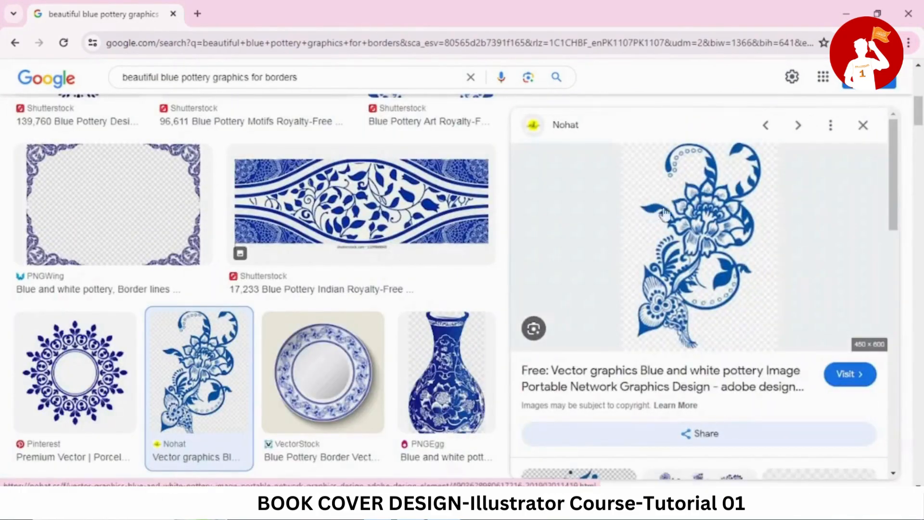
Copy the blue floral vector image from the results and paste it into the Illustrator document beside the back cover.
{"action": "right_click", "coordinate": [660, 234]}
{"action": "scroll", "coordinate": [735, 381], "scroll_direction": "down", "scroll_amount": 2}
{"action": "left_click", "coordinate": [735, 379]}
{"action": "key", "text": "alt+Tab"}
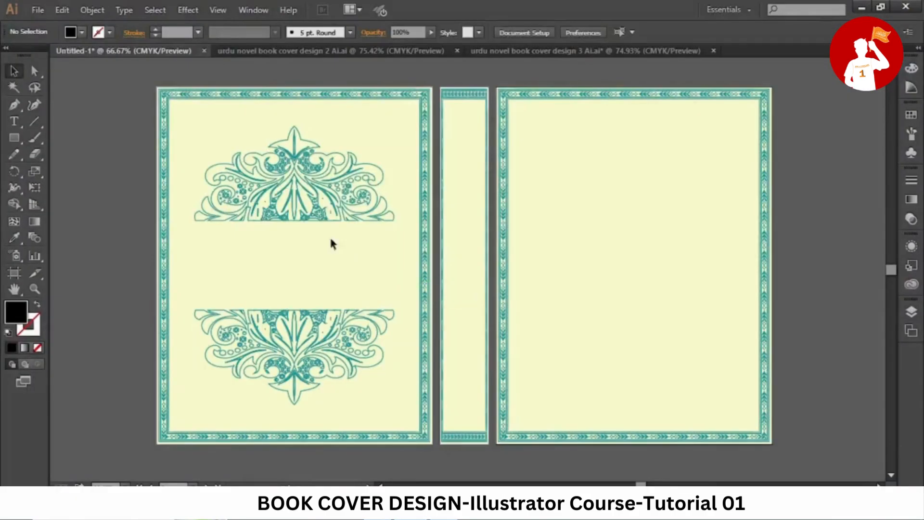
{"action": "key", "text": "ctrl+v"}
{"action": "left_click_drag", "start_coordinate": [525, 264], "coordinate": [668, 246]}
{"action": "key", "text": "ctrl+1"}
Image-trace the floral picture in black and white with threshold 220, paths 71%, corners 88% and noise 1 px.
{"action": "left_click", "coordinate": [253, 10]}
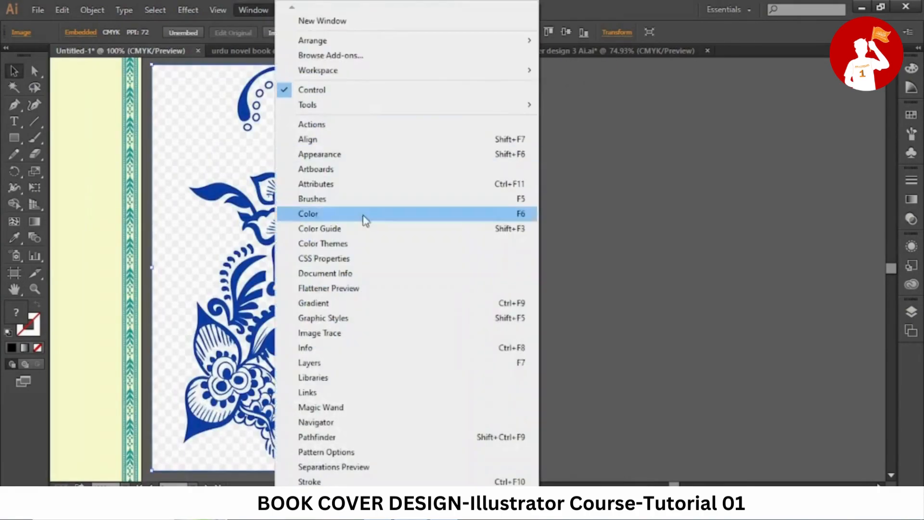
{"action": "left_click", "coordinate": [373, 333]}
{"action": "left_click", "coordinate": [548, 215]}
{"action": "left_click", "coordinate": [546, 411]}
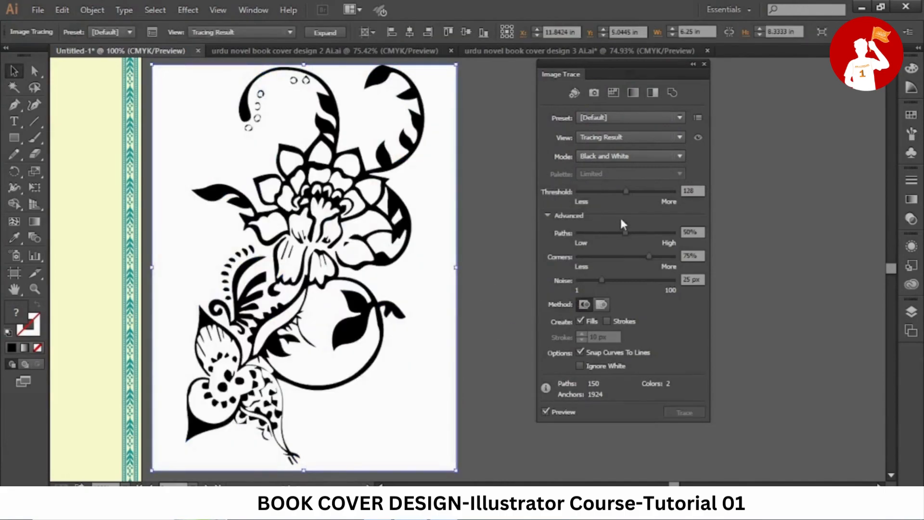
{"action": "left_click_drag", "start_coordinate": [626, 191], "coordinate": [661, 192]}
{"action": "left_click_drag", "start_coordinate": [626, 232], "coordinate": [645, 233]}
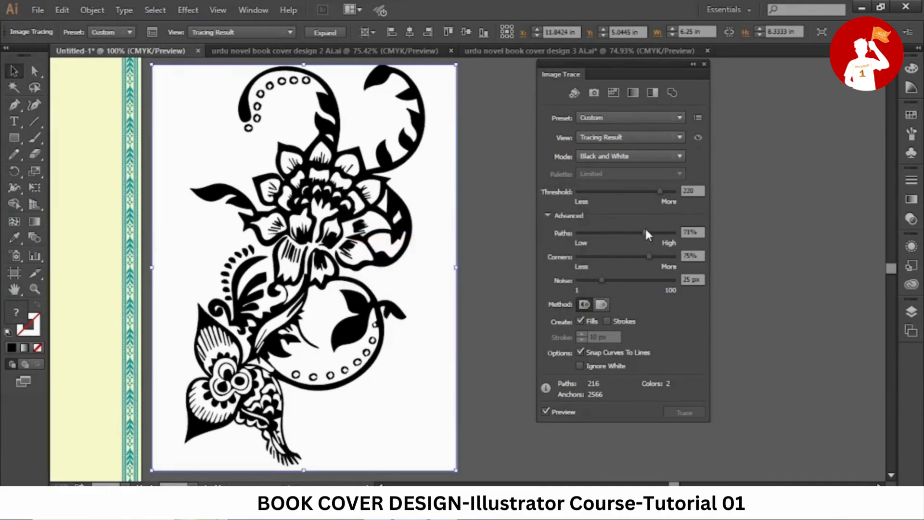
{"action": "left_click_drag", "start_coordinate": [601, 280], "coordinate": [575, 281]}
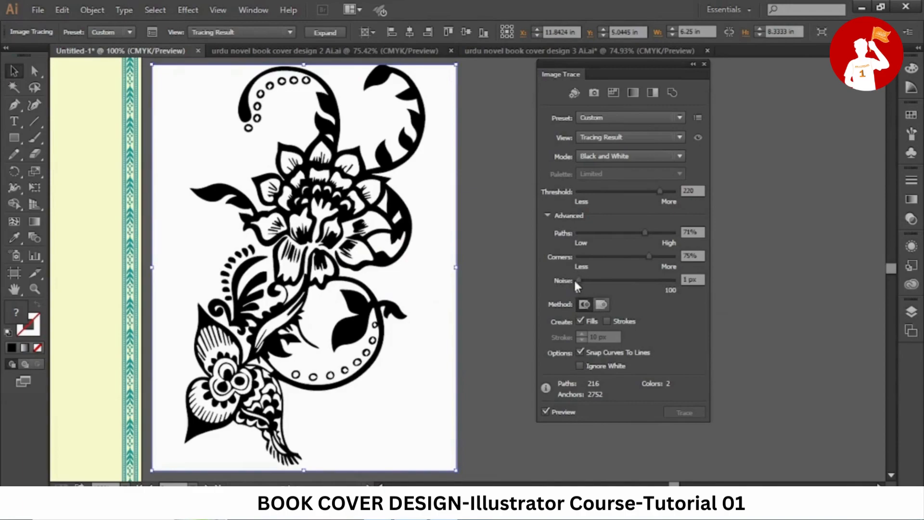
{"action": "mouse_move", "coordinate": [649, 257]}
{"action": "left_mouse_down"}
{"action": "mouse_move", "coordinate": [633, 258]}
{"action": "mouse_move", "coordinate": [661, 257]}
{"action": "left_mouse_up"}
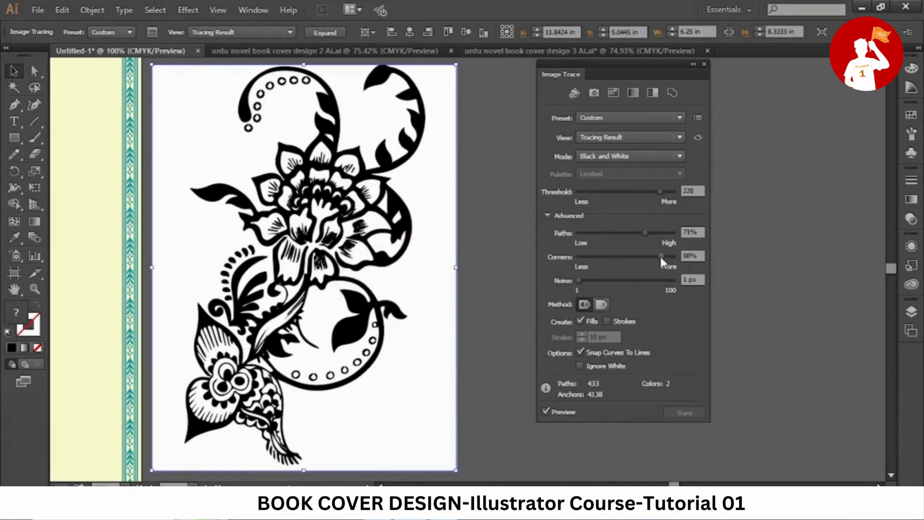
Expand the traced flower into editable vector shapes.
{"action": "left_click", "coordinate": [93, 9]}
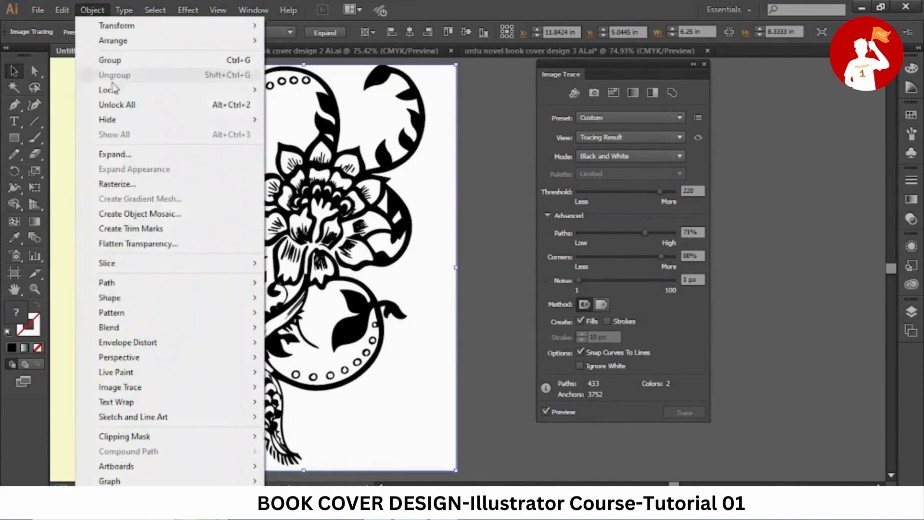
{"action": "left_click", "coordinate": [103, 153]}
{"action": "left_click", "coordinate": [423, 328]}
{"action": "left_click", "coordinate": [475, 230]}
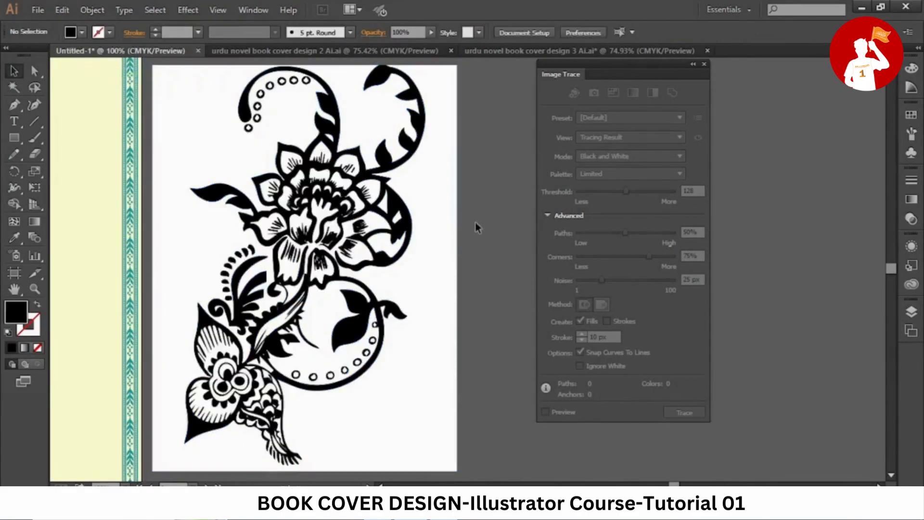
Select all white areas of the expanded flower with the Magic Wand and delete them.
{"action": "left_click", "coordinate": [439, 215]}
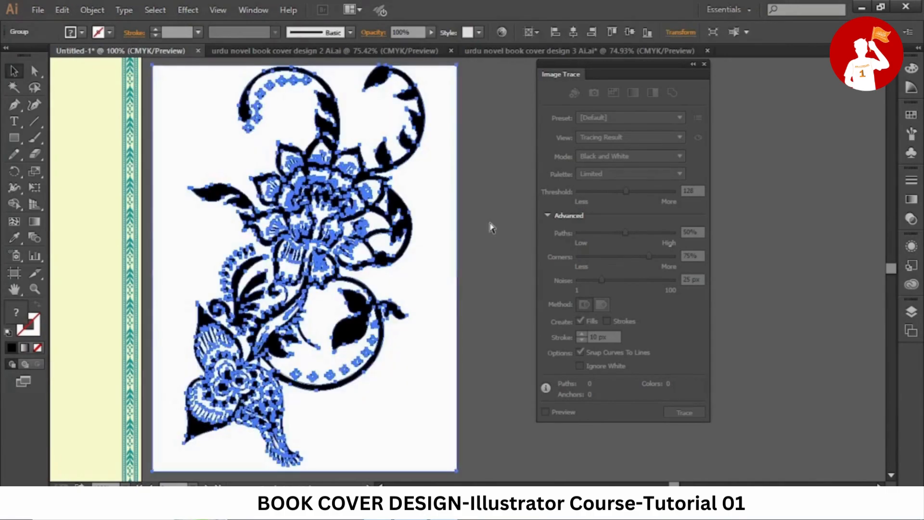
{"action": "left_click", "coordinate": [490, 222]}
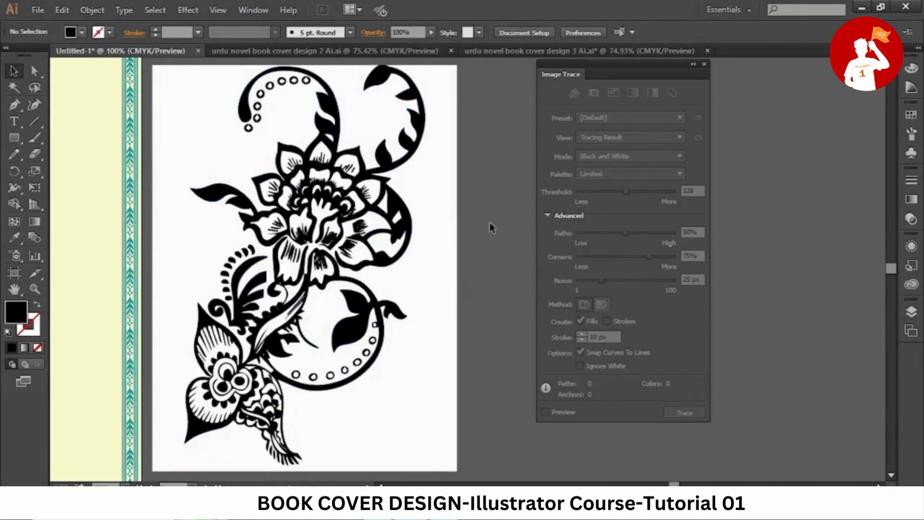
{"action": "left_click", "coordinate": [196, 143]}
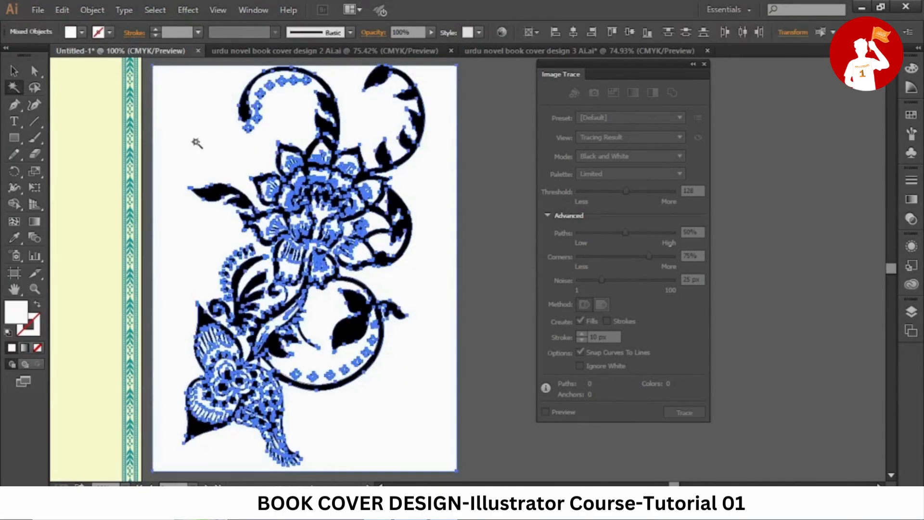
{"action": "key", "text": "Delete"}
{"action": "key", "text": "ctrl+minus"}
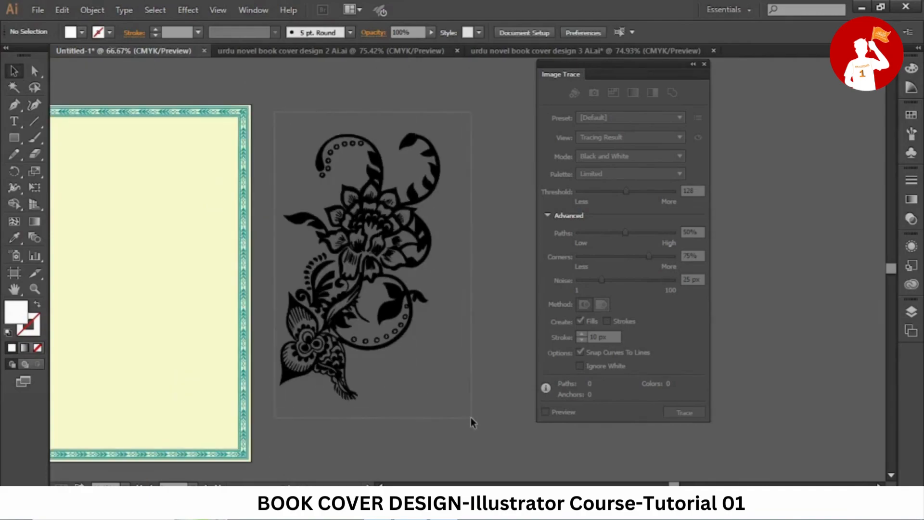
Ungroup the traced flower and regroup all its black pieces as one object, closing the tracing settings.
{"action": "left_click_drag", "start_coordinate": [471, 417], "coordinate": [471, 417]}
{"action": "left_click", "coordinate": [92, 10]}
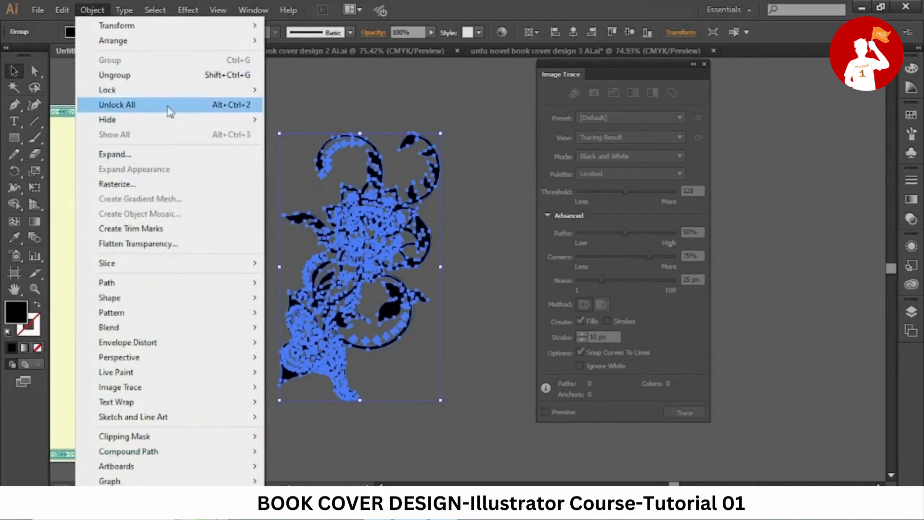
{"action": "left_click", "coordinate": [115, 75]}
{"action": "left_click", "coordinate": [426, 415]}
{"action": "left_click_drag", "start_coordinate": [426, 414], "coordinate": [124, 130]}
{"action": "left_click", "coordinate": [92, 10]}
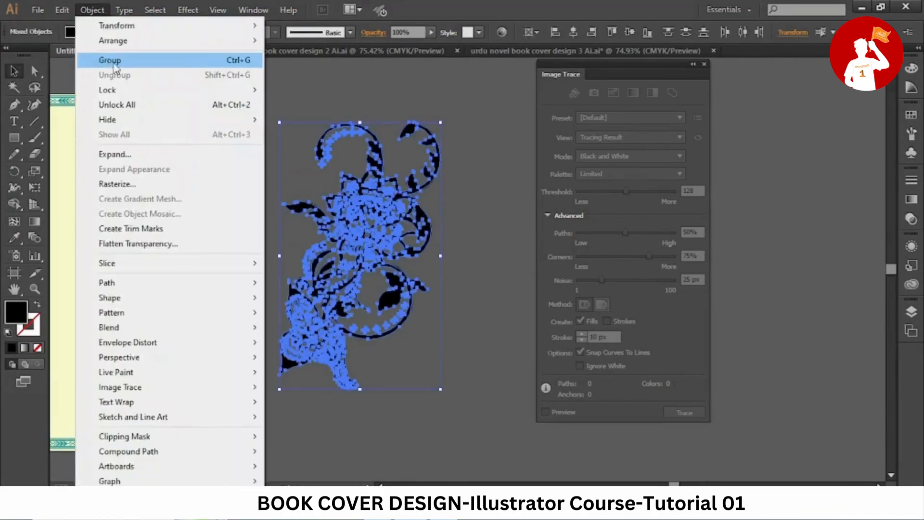
{"action": "left_click", "coordinate": [113, 62]}
{"action": "left_click", "coordinate": [704, 63]}
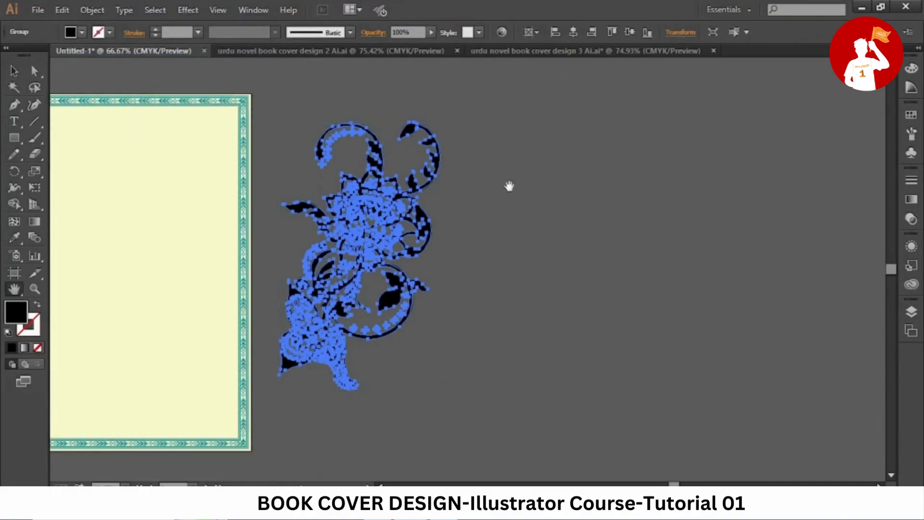
Move the flower onto the back cover and recolour it with the teal sampled from the front-cover ornament.
{"action": "left_click_drag", "start_coordinate": [510, 186], "coordinate": [782, 169]}
{"action": "left_click_drag", "start_coordinate": [666, 207], "coordinate": [419, 207]}
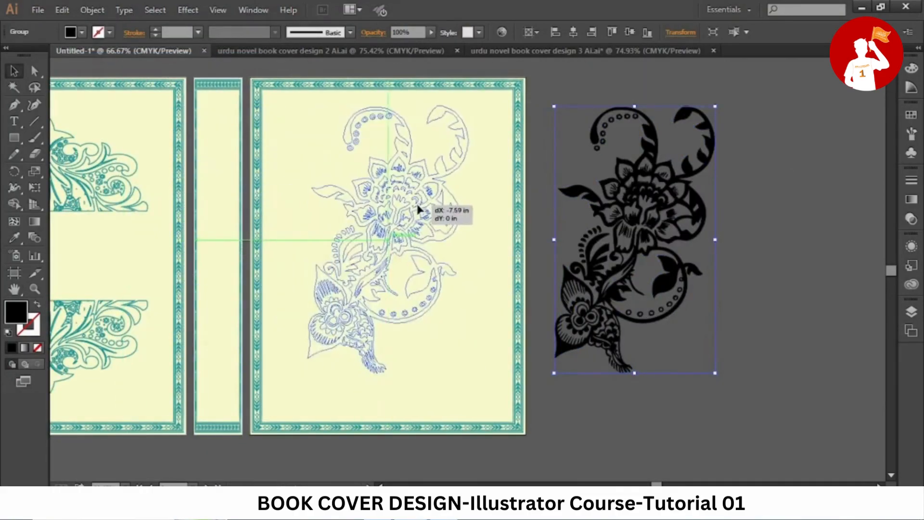
{"action": "left_click", "coordinate": [640, 221]}
{"action": "left_click", "coordinate": [439, 240]}
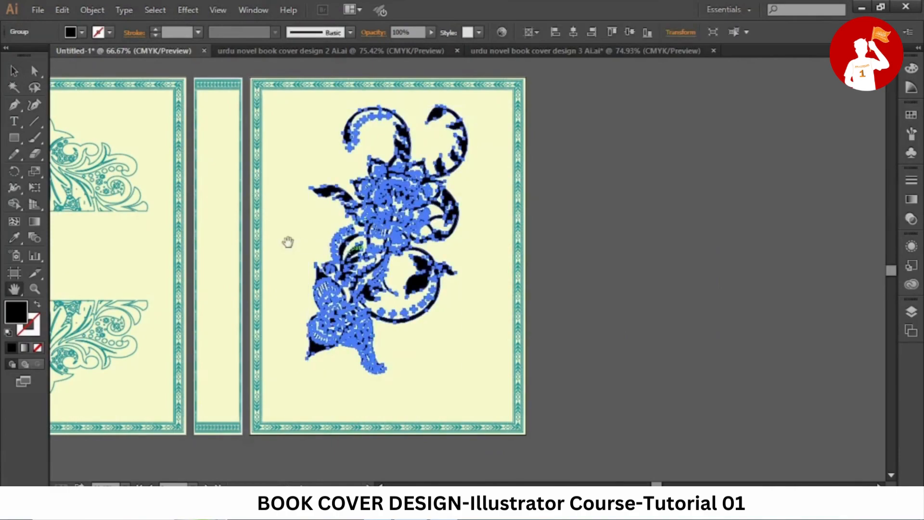
{"action": "left_click_drag", "start_coordinate": [299, 244], "coordinate": [483, 237]}
{"action": "key", "text": "i"}
{"action": "left_click", "coordinate": [380, 152]}
{"action": "key", "text": "v"}
Delete the teal flower from the back cover.
{"action": "left_click", "coordinate": [780, 239]}
{"action": "left_click", "coordinate": [596, 229]}
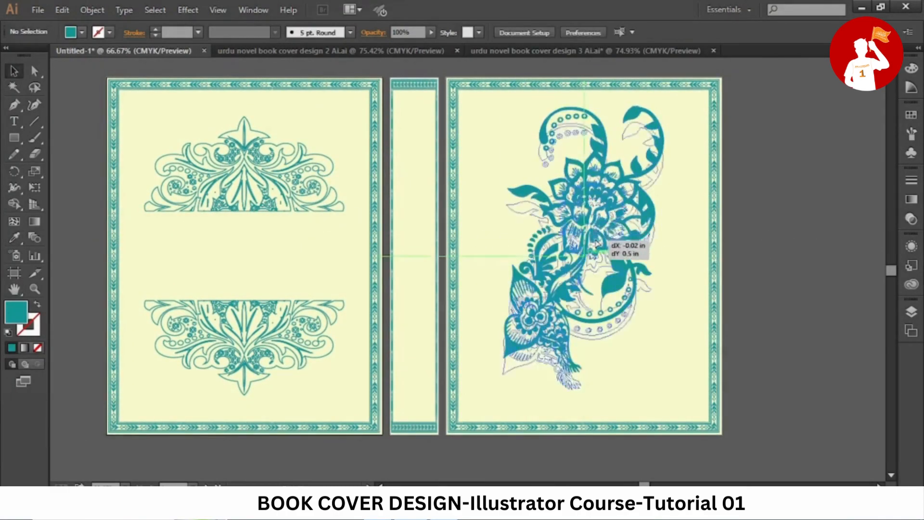
{"action": "key", "text": "Delete"}
Draw a rectangle on the front cover spanning the gap between the upper and lower ornaments.
{"action": "key", "text": "t"}
{"action": "left_click", "coordinate": [14, 72]}
{"action": "key", "text": "space"}
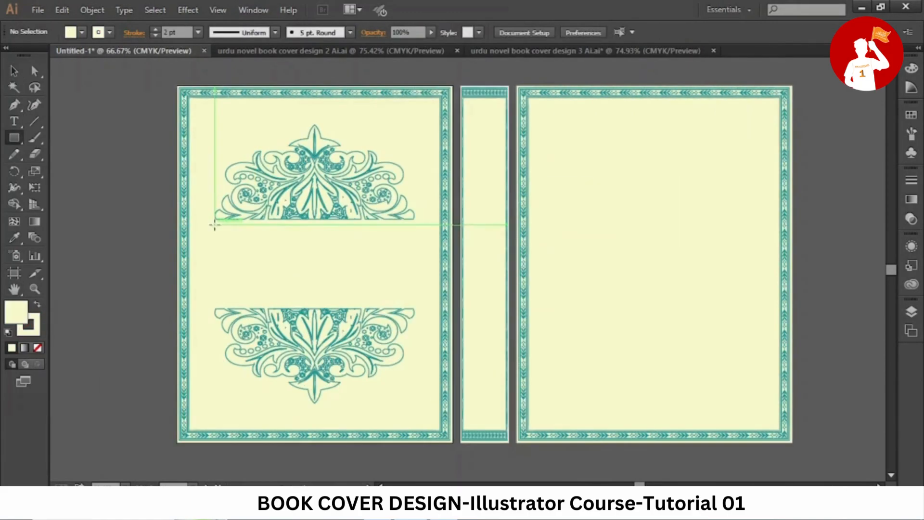
{"action": "left_click_drag", "start_coordinate": [214, 225], "coordinate": [415, 305]}
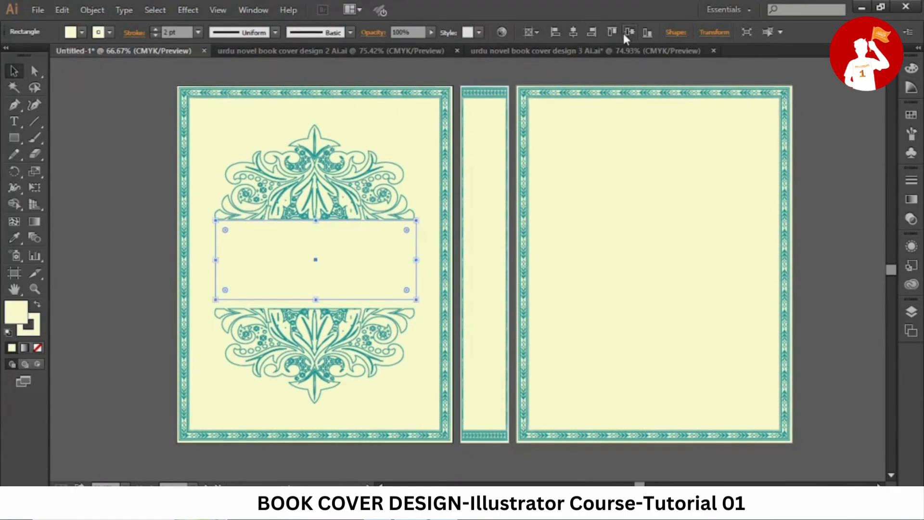
Give the rectangle between the ornaments the ornament's teal fill without a stroke and round its corners slightly.
{"action": "left_click", "coordinate": [109, 33]}
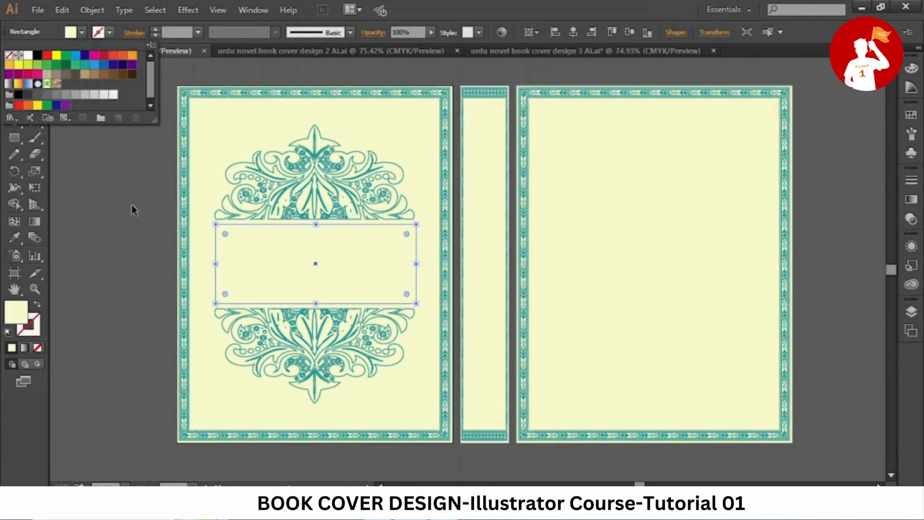
{"action": "key", "text": "Escape"}
{"action": "key", "text": "i"}
{"action": "left_click", "coordinate": [308, 156]}
{"action": "key", "text": "v"}
{"action": "key", "text": "shift+x"}
{"action": "left_click_drag", "start_coordinate": [225, 234], "coordinate": [229, 236]}
{"action": "left_click", "coordinate": [137, 221]}
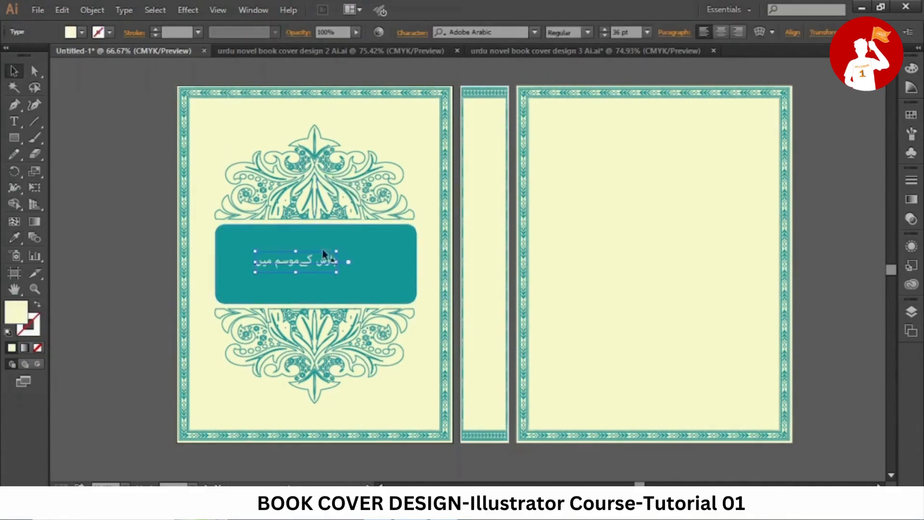
Enlarge the Urdu title to about 76 pt and give it a bold Arabic-script font, positioned within the teal panel.
{"action": "left_click_drag", "start_coordinate": [340, 273], "coordinate": [388, 301]}
{"action": "left_click_drag", "start_coordinate": [314, 265], "coordinate": [330, 266]}
{"action": "left_click", "coordinate": [535, 31]}
{"action": "key", "text": "Down"}
{"action": "key", "text": "Down"}
{"action": "key", "text": "Down"}
{"action": "key", "text": "Down"}
{"action": "key", "text": "Down"}
{"action": "key", "text": "Down"}
{"action": "key", "text": "Down"}
{"action": "key", "text": "Down"}
{"action": "key", "text": "Down"}
{"action": "key", "text": "Down"}
{"action": "key", "text": "Down"}
{"action": "key", "text": "Down"}
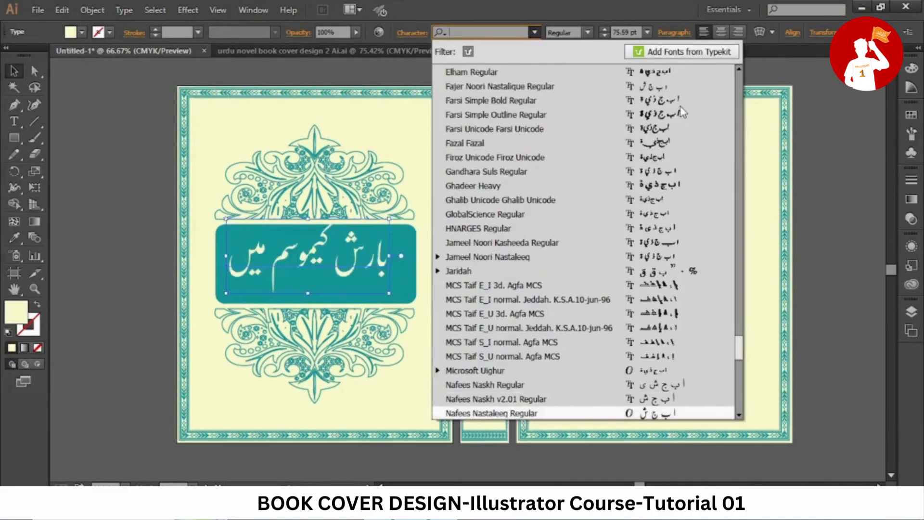
{"action": "key", "text": "Down"}
{"action": "key", "text": "Down"}
{"action": "key", "text": "Down"}
{"action": "key", "text": "Down"}
{"action": "key", "text": "Down"}
{"action": "key", "text": "Down"}
{"action": "key", "text": "Down"}
{"action": "key", "text": "Down"}
{"action": "key", "text": "Down"}
{"action": "key", "text": "Down"}
{"action": "key", "text": "Down"}
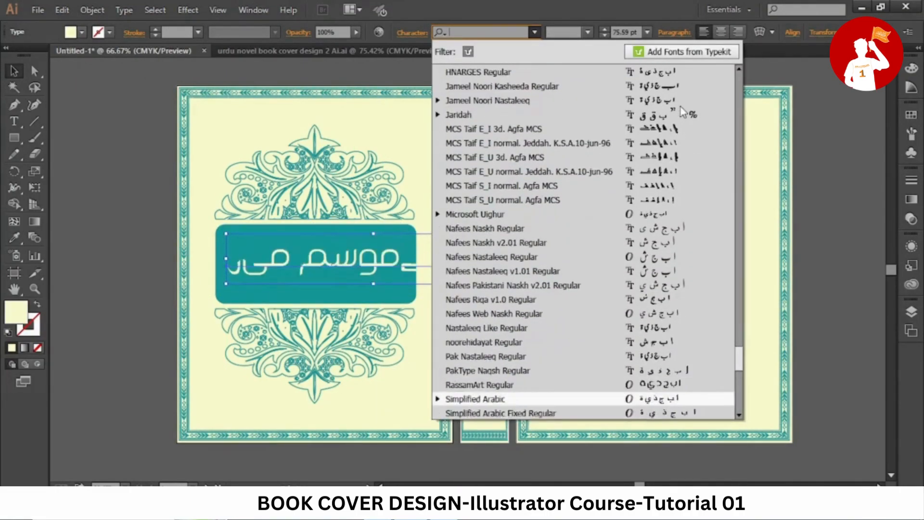
{"action": "key", "text": "Down"}
{"action": "key", "text": "Down"}
{"action": "key", "text": "Down"}
{"action": "key", "text": "Up"}
{"action": "key", "text": "Return"}
{"action": "left_click_drag", "start_coordinate": [487, 261], "coordinate": [407, 259]}
Expand the title text into vector shapes and ungroup the letters.
{"action": "left_click", "coordinate": [62, 9]}
{"action": "mouse_move", "coordinate": [79, 12]}
{"action": "left_click", "coordinate": [97, 157]}
{"action": "left_click", "coordinate": [428, 328]}
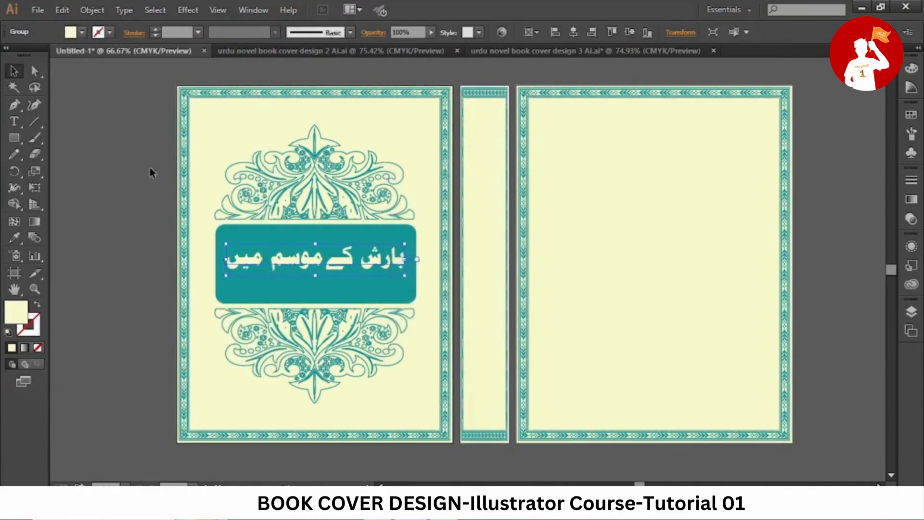
{"action": "left_click", "coordinate": [92, 10]}
{"action": "left_click", "coordinate": [113, 75]}
{"action": "left_click", "coordinate": [126, 253]}
Select the title's letter shapes and merge their overlapping joins with the Shape Builder tool.
{"action": "key", "text": "z"}
{"action": "left_click_drag", "start_coordinate": [219, 240], "coordinate": [407, 286]}
{"action": "key", "text": "ctrl+minus"}
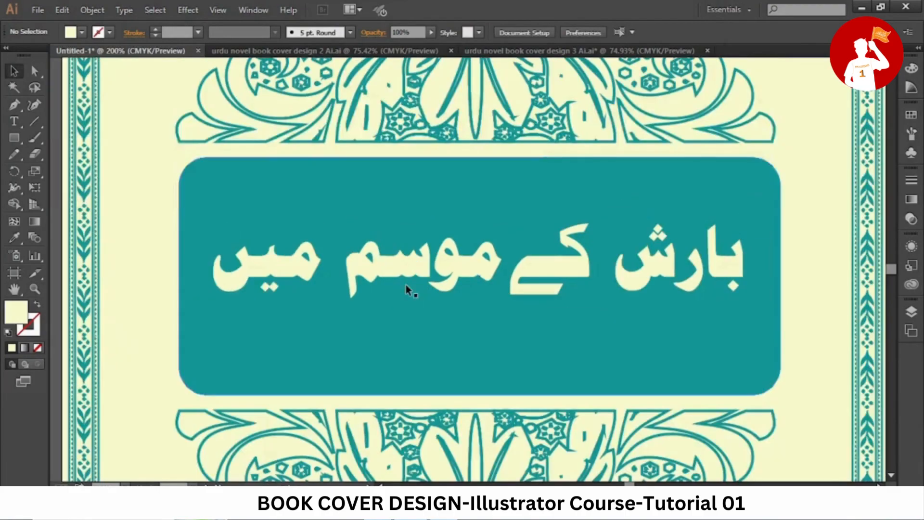
{"action": "left_click", "coordinate": [723, 232]}
{"action": "key", "text": "ctrl+z"}
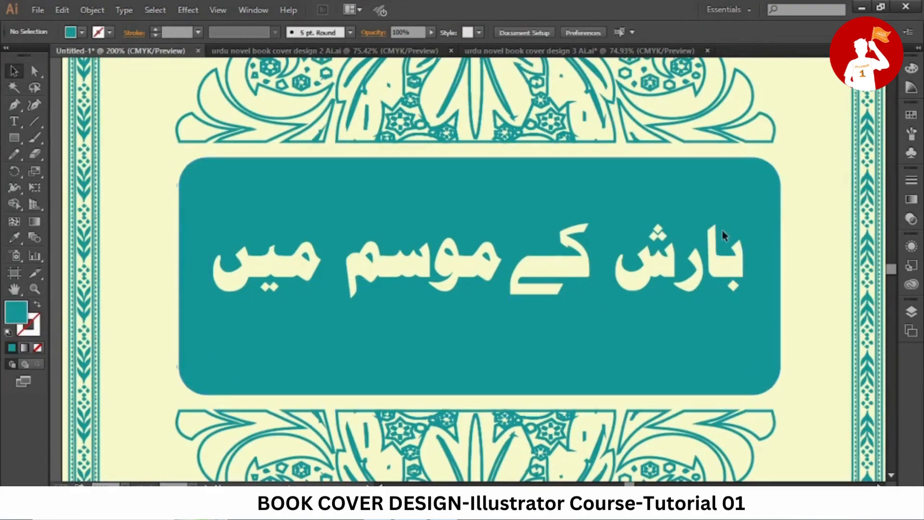
{"action": "mouse_move", "coordinate": [223, 288]}
{"action": "left_mouse_down"}
{"action": "mouse_move", "coordinate": [236, 302]}
{"action": "mouse_move", "coordinate": [230, 293]}
{"action": "left_mouse_up"}
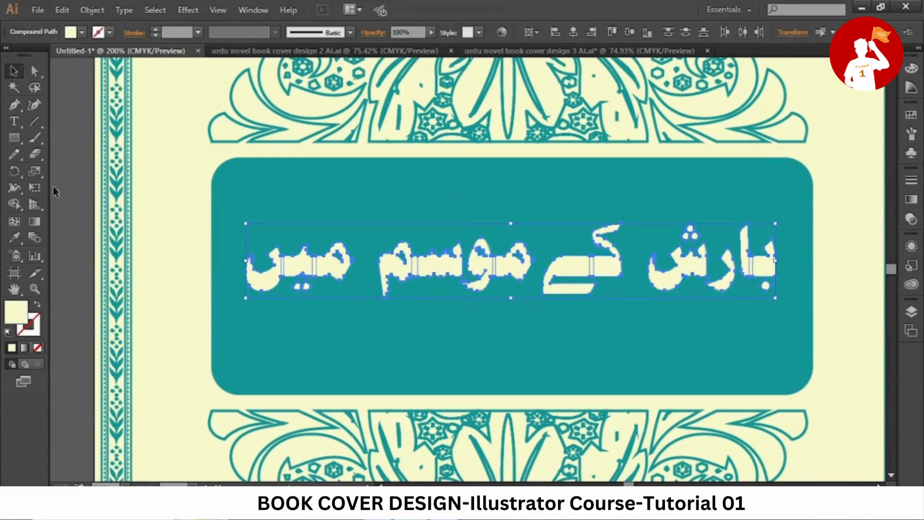
{"action": "left_click", "coordinate": [17, 204]}
{"action": "left_click", "coordinate": [751, 267]}
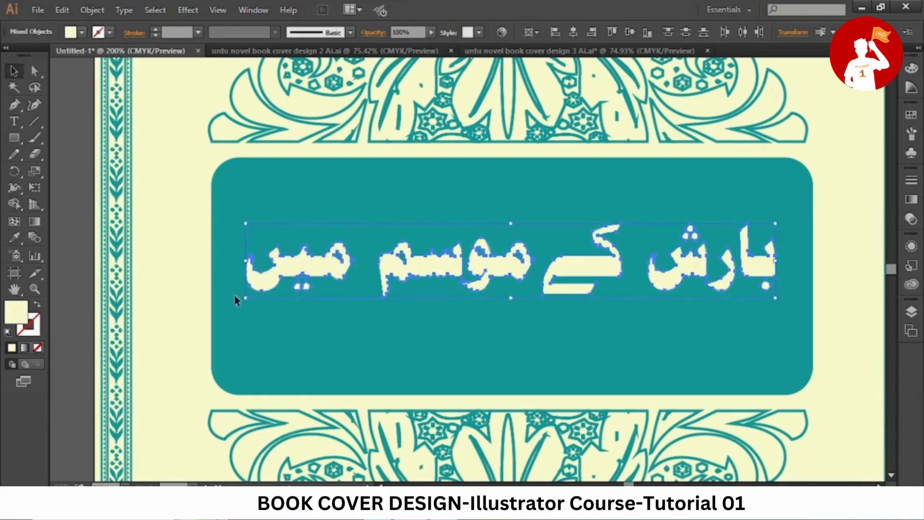
Start staggering the title words: raise "کے" above the end of "بارش" and move "موسم" beneath it.
{"action": "left_click", "coordinate": [433, 323]}
{"action": "left_click", "coordinate": [501, 268]}
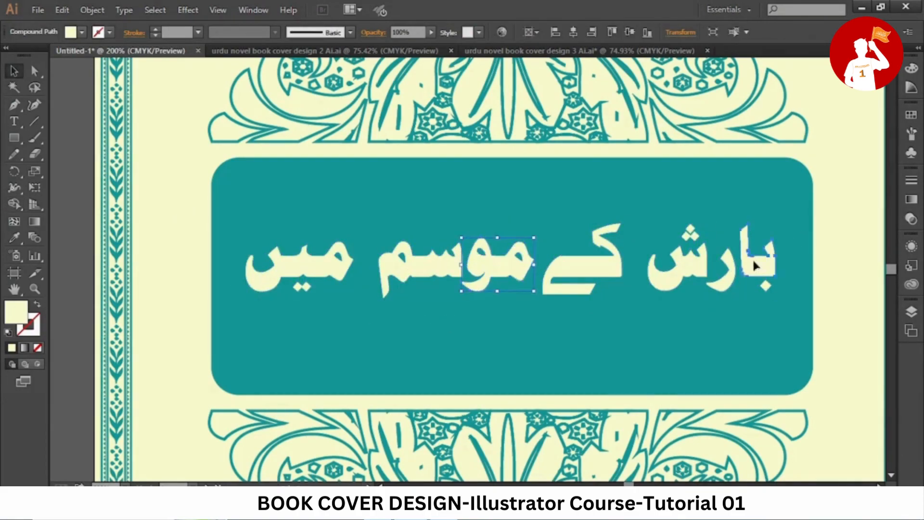
{"action": "left_click", "coordinate": [701, 269], "text": "shift"}
{"action": "left_click_drag", "start_coordinate": [702, 264], "coordinate": [729, 268]}
{"action": "left_click_drag", "start_coordinate": [601, 258], "coordinate": [664, 234]}
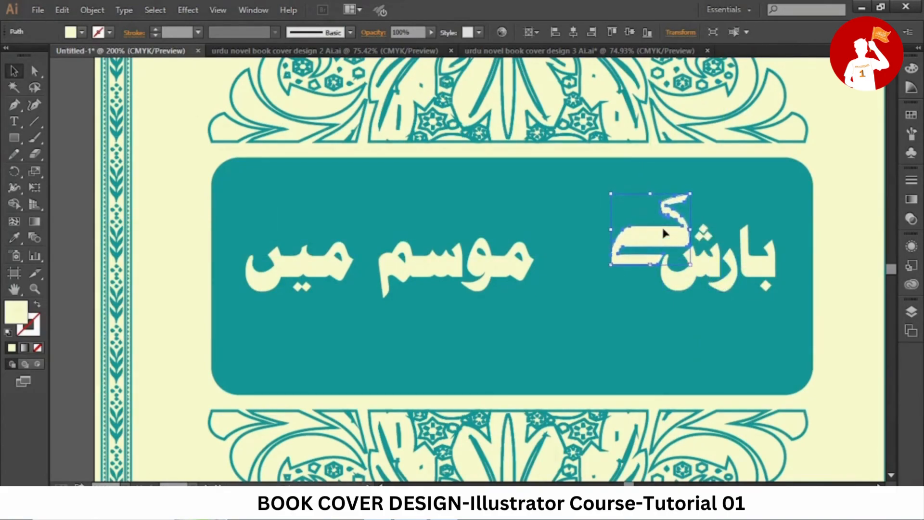
{"action": "left_click_drag", "start_coordinate": [450, 270], "coordinate": [558, 289]}
{"action": "left_click", "coordinate": [484, 268]}
{"action": "left_click", "coordinate": [546, 346]}
{"action": "key", "text": "z"}
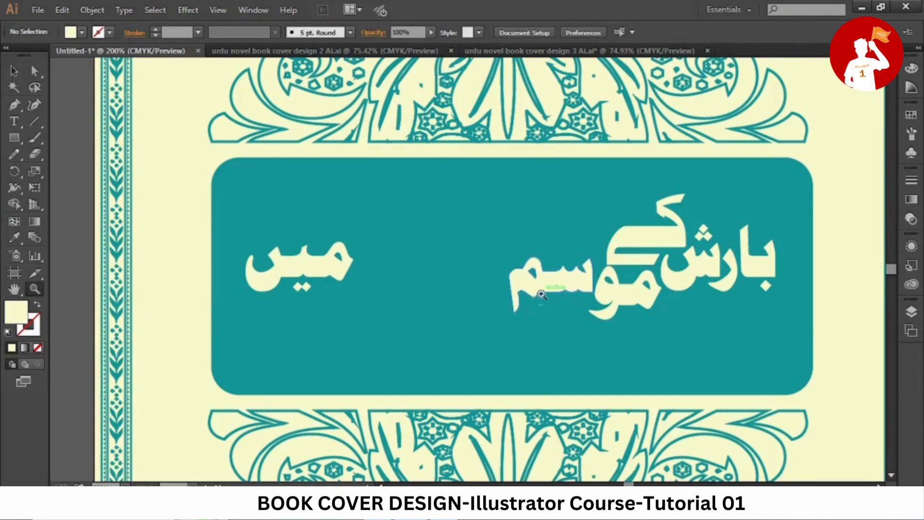
Bring the word "میں" in beside "موسم" and nudge "موسم" slightly left so the two words interlock.
{"action": "key", "text": "ctrl+z"}
{"action": "key", "text": "v"}
{"action": "left_click", "coordinate": [301, 276]}
{"action": "left_click_drag", "start_coordinate": [301, 275], "coordinate": [540, 245]}
{"action": "key", "text": "ctrl+z"}
{"action": "left_click_drag", "start_coordinate": [325, 289], "coordinate": [455, 254]}
{"action": "left_click_drag", "start_coordinate": [599, 292], "coordinate": [580, 285]}
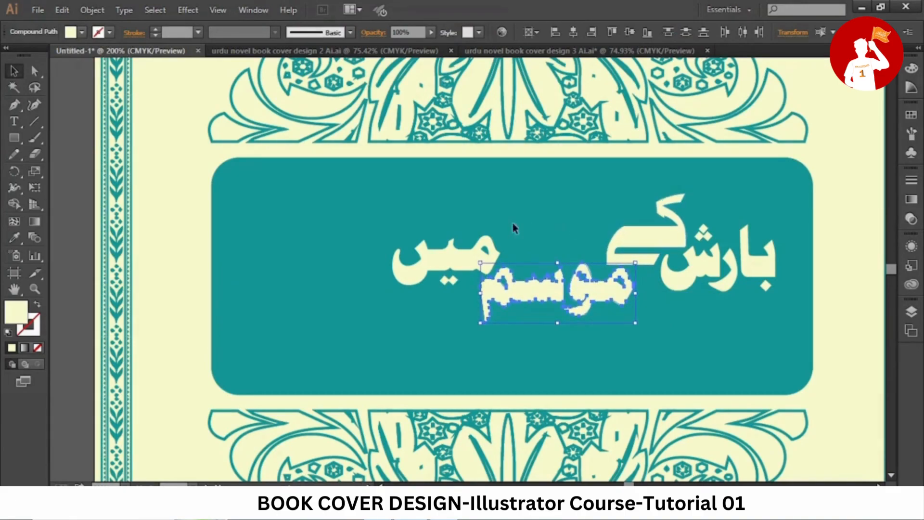
Group the staggered title words and centre the group horizontally and vertically within the teal panel.
{"action": "left_click_drag", "start_coordinate": [315, 207], "coordinate": [656, 320]}
{"action": "key", "text": "ctrl+g"}
{"action": "left_click", "coordinate": [260, 159]}
{"action": "left_click", "coordinate": [435, 268]}
{"action": "left_click_drag", "start_coordinate": [435, 268], "coordinate": [392, 268]}
{"action": "left_click", "coordinate": [573, 32]}
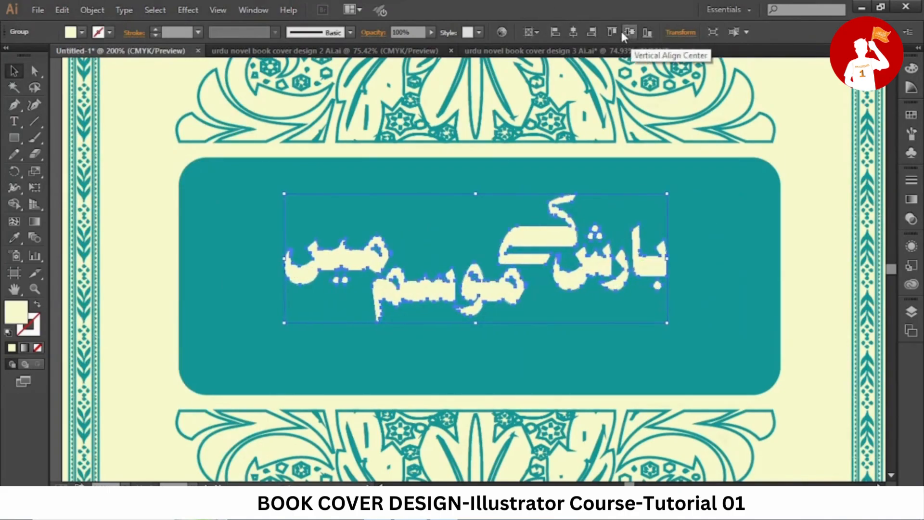
{"action": "left_click", "coordinate": [623, 33]}
Enlarge the grouped title lettering so it nearly fills the teal panel.
{"action": "left_click_drag", "start_coordinate": [476, 340], "coordinate": [470, 363]}
{"action": "left_click", "coordinate": [141, 190]}
{"action": "key", "text": "ctrl+0"}
Copy the ruled tagline and the author line from the design 3 document onto the new front cover, above and below the ornaments.
{"action": "left_click", "coordinate": [576, 51]}
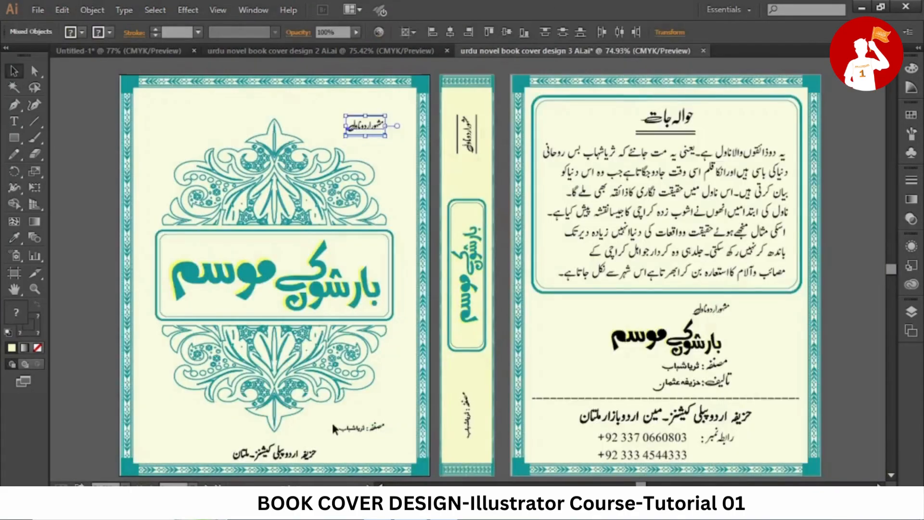
{"action": "left_click", "coordinate": [363, 428]}
{"action": "left_click", "coordinate": [171, 51]}
{"action": "key", "text": "ctrl+v"}
{"action": "left_click_drag", "start_coordinate": [529, 375], "coordinate": [535, 429]}
Group the front cover tagline with its rules and right-align it with the author line.
{"action": "left_click", "coordinate": [564, 118], "text": "shift"}
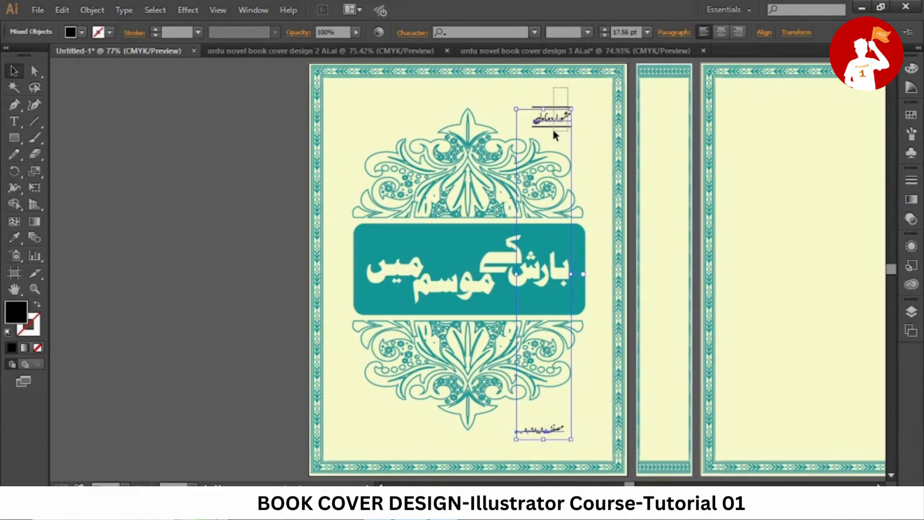
{"action": "key", "text": "ctrl+g"}
{"action": "left_click", "coordinate": [471, 32]}
{"action": "key", "text": "ctrl+z"}
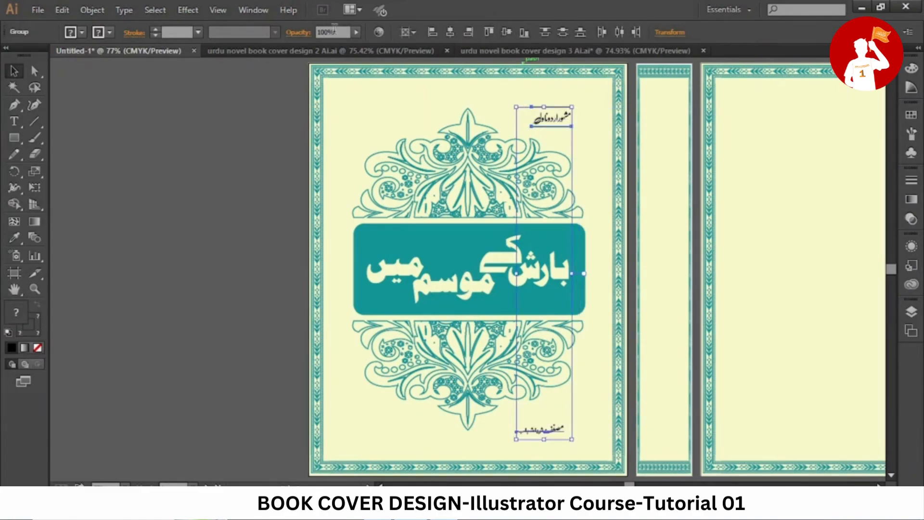
{"action": "left_click", "coordinate": [415, 32]}
{"action": "left_click", "coordinate": [418, 48]}
{"action": "left_click", "coordinate": [470, 31]}
{"action": "left_click", "coordinate": [184, 152]}
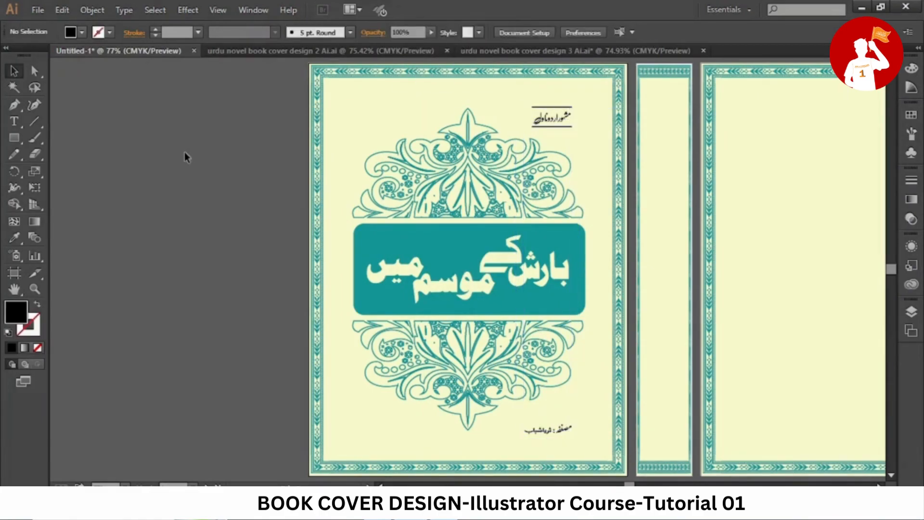
Copy the publisher line from the design 3 document and place it at the foot of the new front cover.
{"action": "left_click", "coordinate": [575, 51]}
{"action": "left_click", "coordinate": [275, 454]}
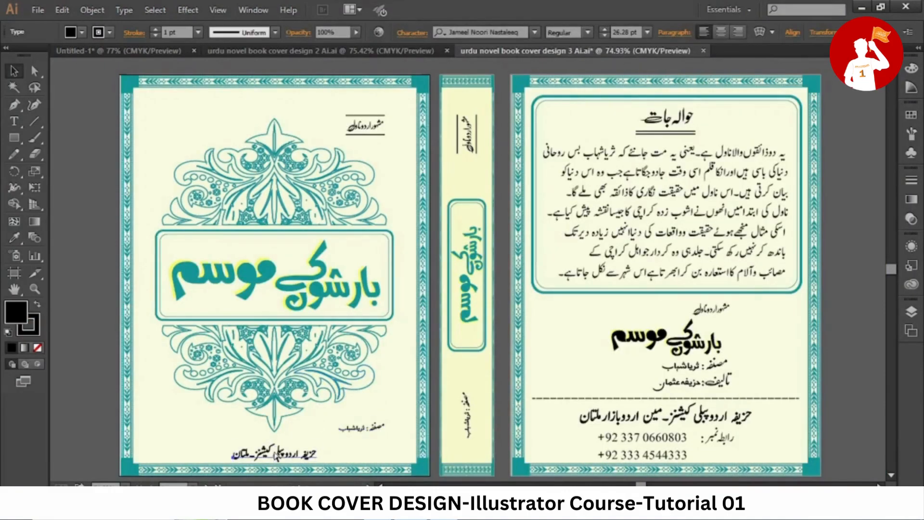
{"action": "key", "text": "ctrl+c"}
{"action": "left_click", "coordinate": [163, 53]}
{"action": "key", "text": "ctrl+v"}
{"action": "left_click_drag", "start_coordinate": [448, 270], "coordinate": [465, 452]}
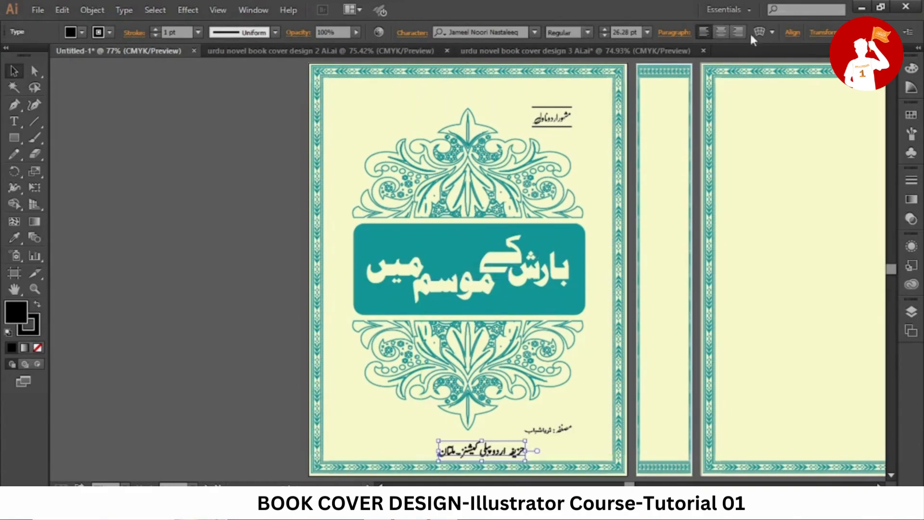
Centre the publisher line horizontally on the front cover's artboard.
{"action": "left_click", "coordinate": [792, 32]}
{"action": "left_click", "coordinate": [782, 140]}
{"action": "left_click", "coordinate": [799, 186]}
{"action": "left_click", "coordinate": [681, 67]}
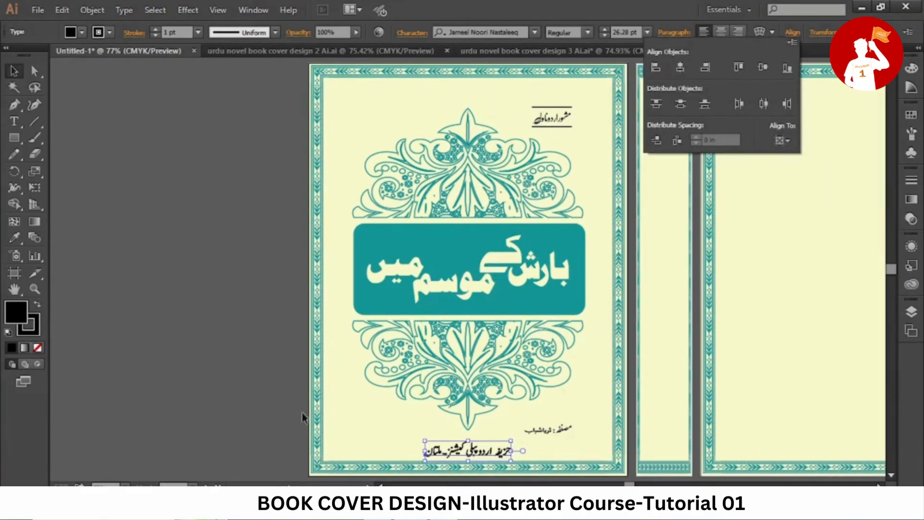
{"action": "left_click", "coordinate": [266, 412]}
Place a reduced, vertically rotated copy of the teal panel and title lettering at the centre of the spine.
{"action": "left_click_drag", "start_coordinate": [448, 275], "coordinate": [480, 289]}
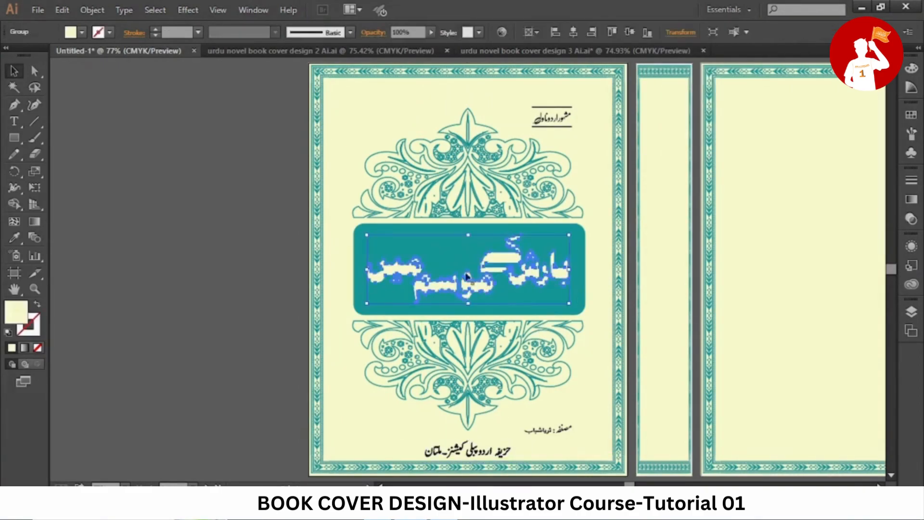
{"action": "key", "text": "ctrl+alt+2"}
{"action": "left_click", "coordinate": [245, 255]}
{"action": "left_click", "coordinate": [413, 254]}
{"action": "left_click", "coordinate": [237, 198]}
{"action": "left_click_drag", "start_coordinate": [335, 280], "coordinate": [672, 263]}
{"action": "left_click_drag", "start_coordinate": [602, 318], "coordinate": [667, 276]}
{"action": "left_click", "coordinate": [573, 33]}
{"action": "left_click", "coordinate": [629, 32]}
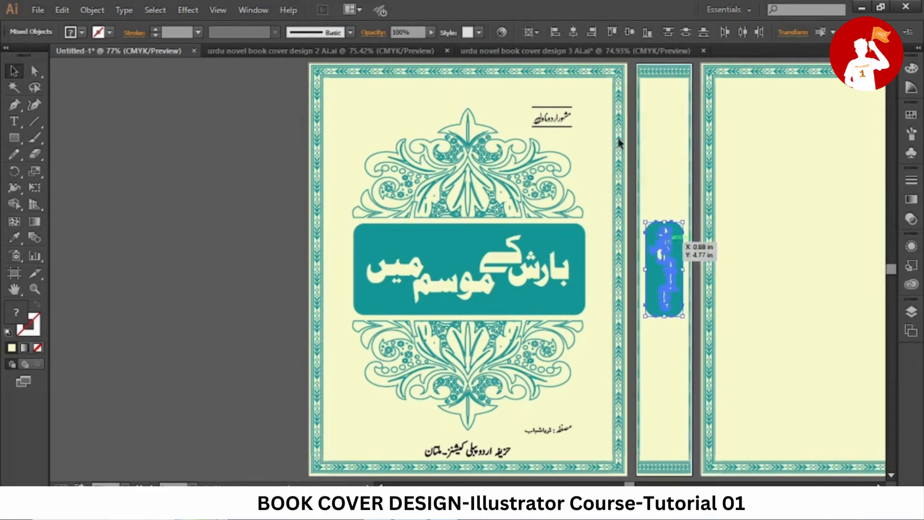
{"action": "left_click", "coordinate": [289, 185]}
Place a vertically rotated copy of the ruled tagline near the upper end of the spine.
{"action": "left_click", "coordinate": [556, 129]}
{"action": "left_click_drag", "start_coordinate": [560, 117], "coordinate": [666, 136]}
{"action": "left_click", "coordinate": [666, 175]}
{"action": "left_click", "coordinate": [282, 141]}
Place a vertically rotated copy of the author line near the spine's lower end, centred across the spine.
{"action": "left_click_drag", "start_coordinate": [585, 429], "coordinate": [666, 429]}
{"action": "left_click", "coordinate": [626, 296]}
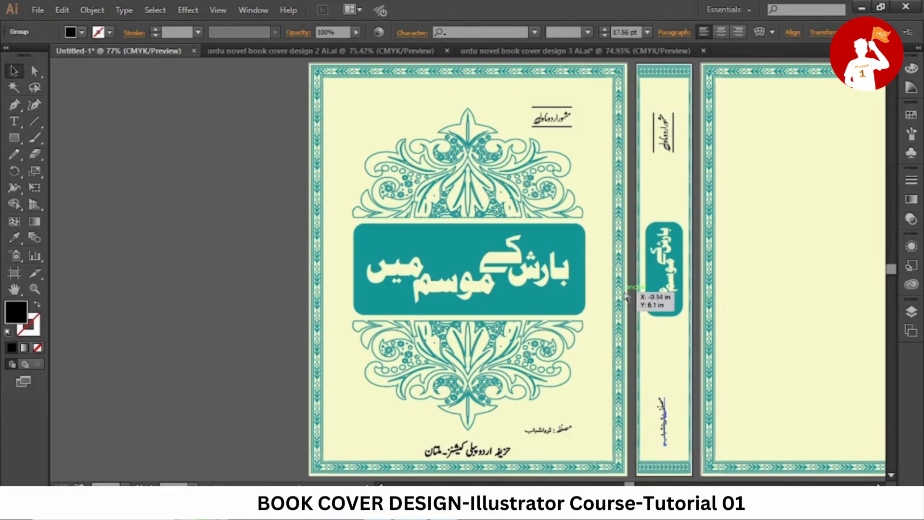
{"action": "left_click", "coordinate": [792, 32]}
{"action": "left_click", "coordinate": [781, 141]}
{"action": "left_click", "coordinate": [795, 186]}
{"action": "left_click", "coordinate": [681, 68]}
{"action": "left_click", "coordinate": [667, 437]}
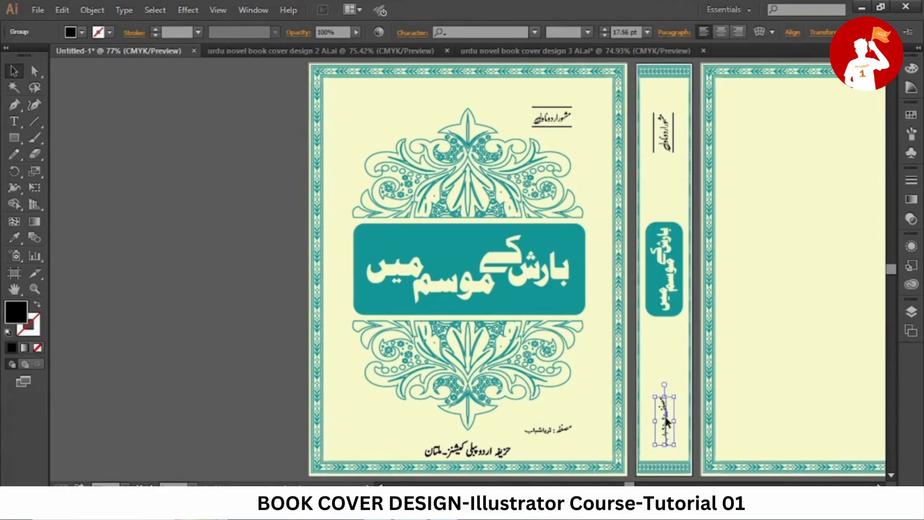
{"action": "left_click_drag", "start_coordinate": [667, 405], "coordinate": [667, 405]}
{"action": "double_click", "coordinate": [701, 380]}
{"action": "double_click", "coordinate": [183, 298]}
Draw a rounded rectangle across the back cover's upper half with no fill and a 4 pt teal stroke.
{"action": "left_click_drag", "start_coordinate": [784, 254], "coordinate": [428, 255]}
{"action": "left_click", "coordinate": [528, 52]}
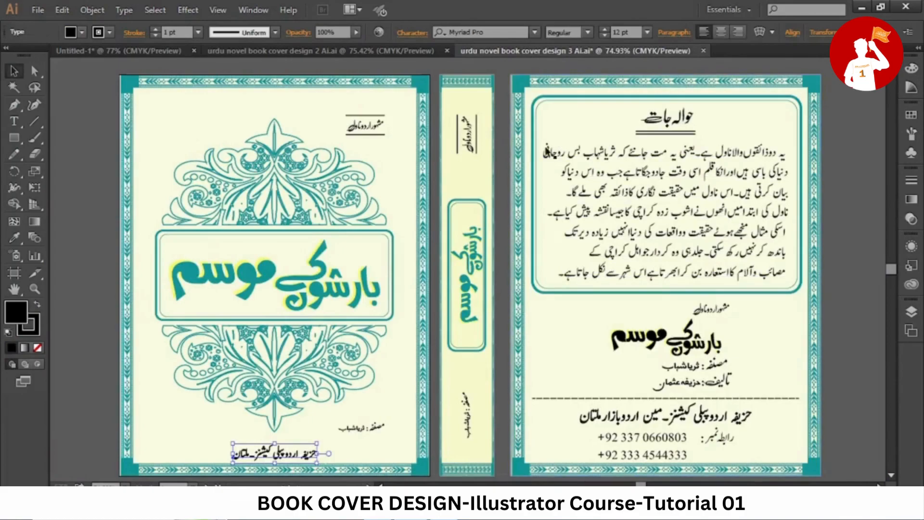
{"action": "left_click", "coordinate": [118, 51]}
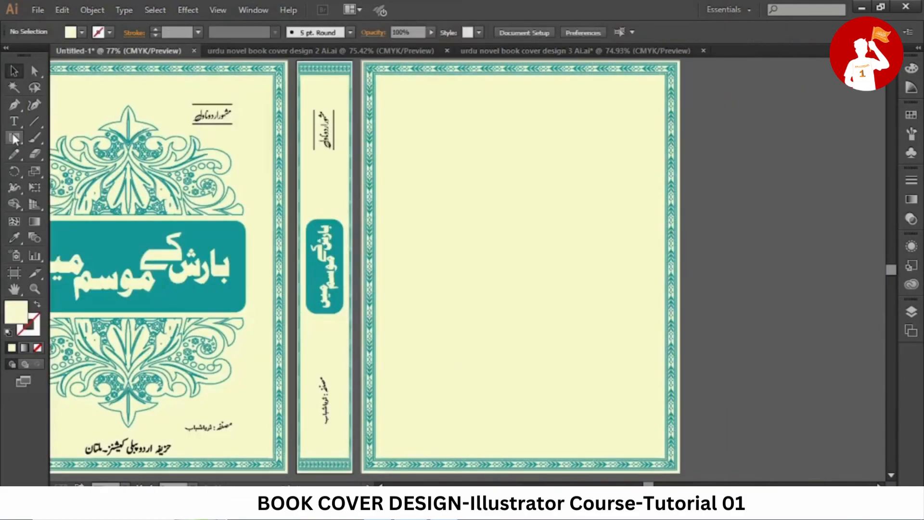
{"action": "left_click_drag", "start_coordinate": [382, 85], "coordinate": [660, 278]}
{"action": "key", "text": "i"}
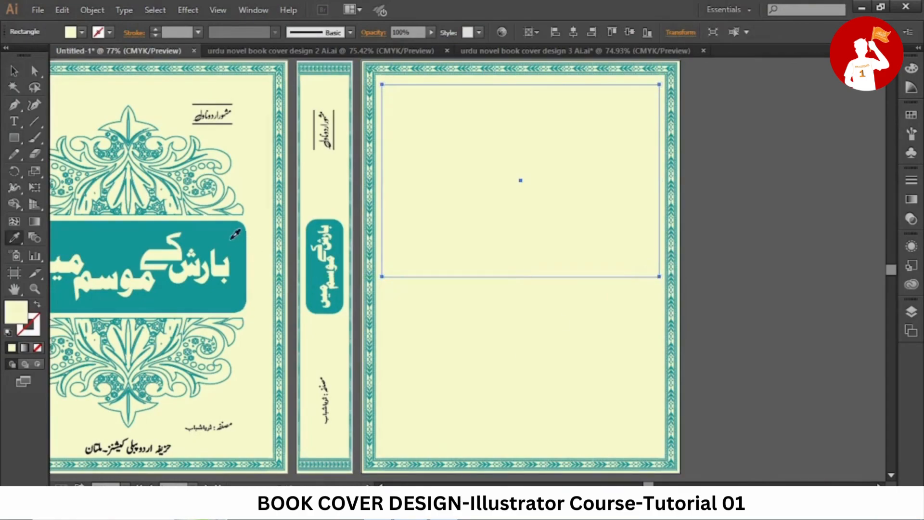
{"action": "left_click", "coordinate": [232, 231]}
{"action": "key", "text": "v"}
{"action": "left_click", "coordinate": [41, 305]}
{"action": "left_click", "coordinate": [156, 30]}
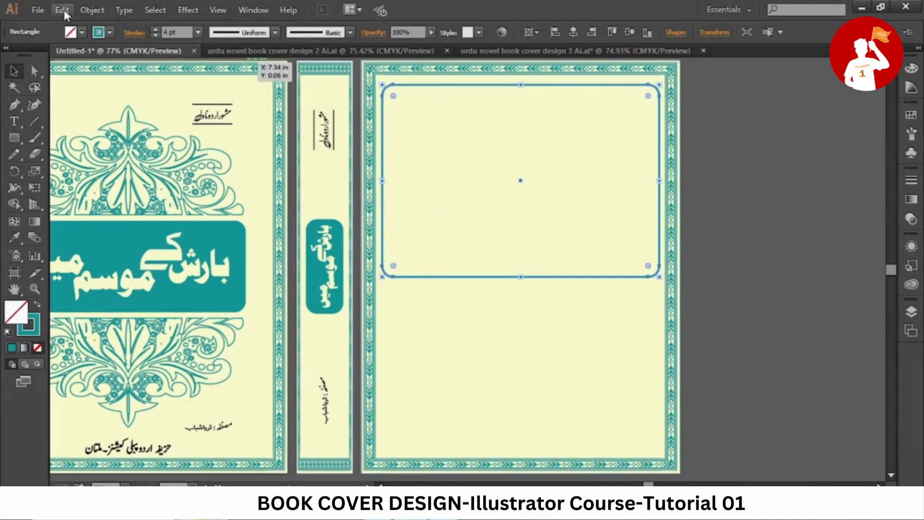
Duplicate the back cover frame in place, shrink the copy slightly inside the original and set its stroke to 1 pt.
{"action": "left_click", "coordinate": [62, 10]}
{"action": "left_click", "coordinate": [84, 105]}
{"action": "left_click_drag", "start_coordinate": [521, 85], "coordinate": [521, 90]}
{"action": "left_click_drag", "start_coordinate": [521, 277], "coordinate": [521, 272]}
{"action": "left_click", "coordinate": [155, 35]}
{"action": "left_click", "coordinate": [155, 35]}
{"action": "left_click", "coordinate": [155, 34]}
{"action": "left_click", "coordinate": [787, 182]}
Copy the back cover heading and synopsis text from the design 3 document and position it inside the double frame.
{"action": "left_click", "coordinate": [602, 234]}
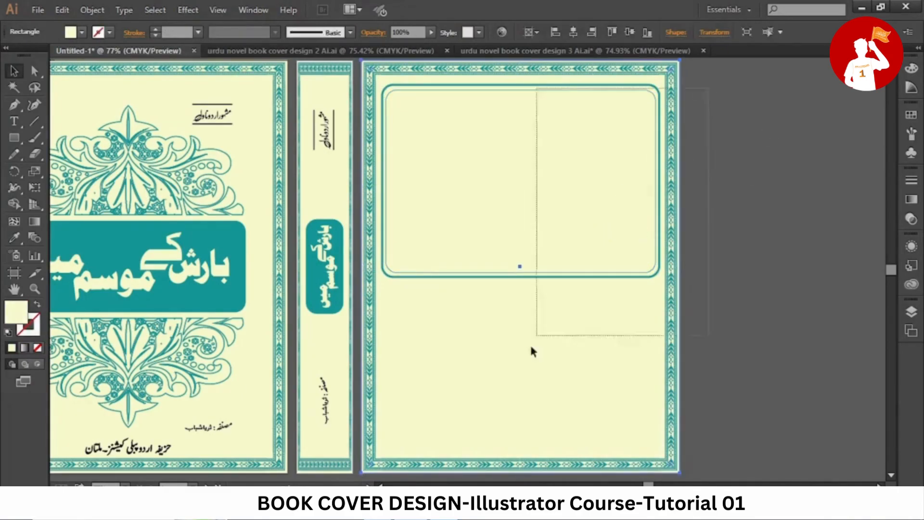
{"action": "left_click", "coordinate": [443, 64]}
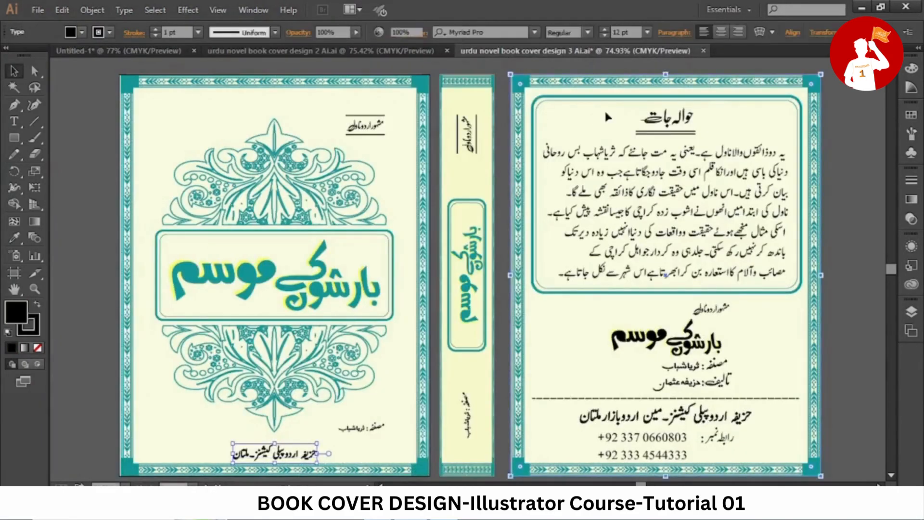
{"action": "key", "text": "ctrl+shift+a"}
{"action": "left_click", "coordinate": [725, 251]}
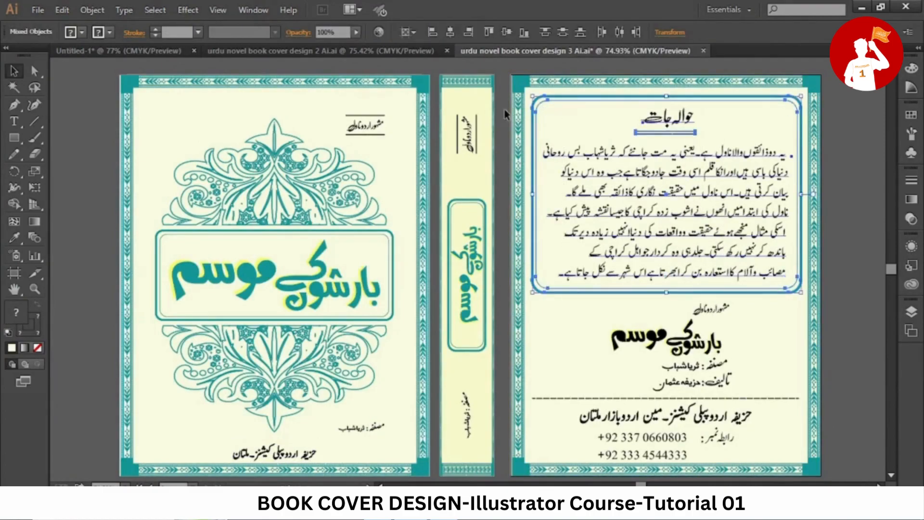
{"action": "left_click", "coordinate": [118, 51]}
{"action": "key", "text": "ctrl+v"}
{"action": "left_click_drag", "start_coordinate": [523, 272], "coordinate": [524, 270]}
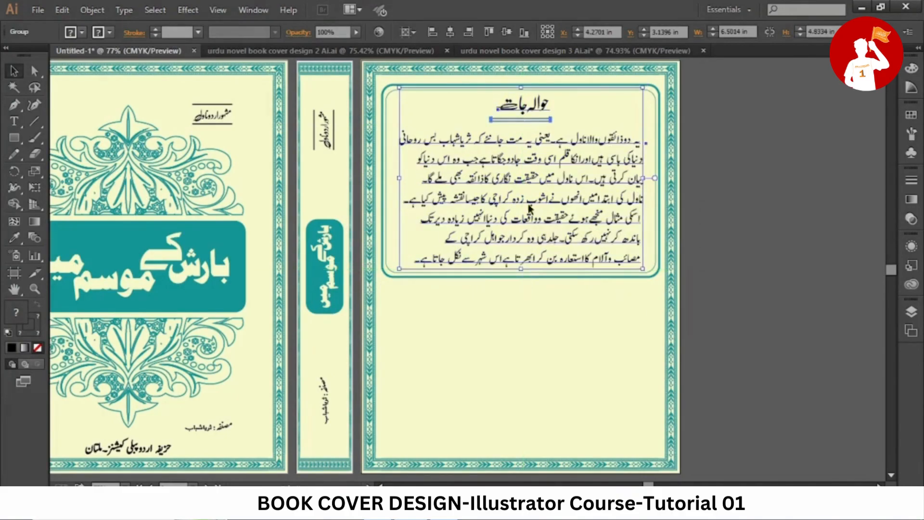
{"action": "left_click", "coordinate": [768, 270]}
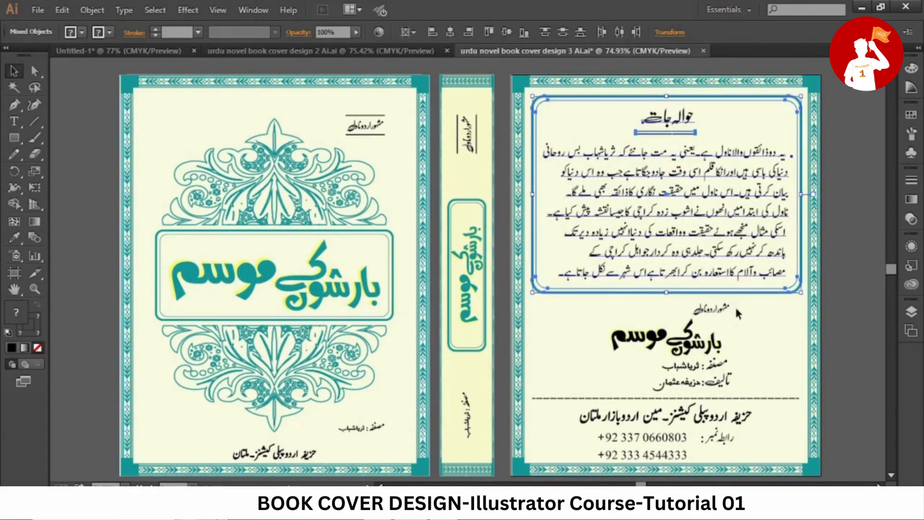
Copy the tagline "مشہور اردو ناول" from the design 3 back cover and place it just below the new synopsis frame.
{"action": "left_click", "coordinate": [726, 310]}
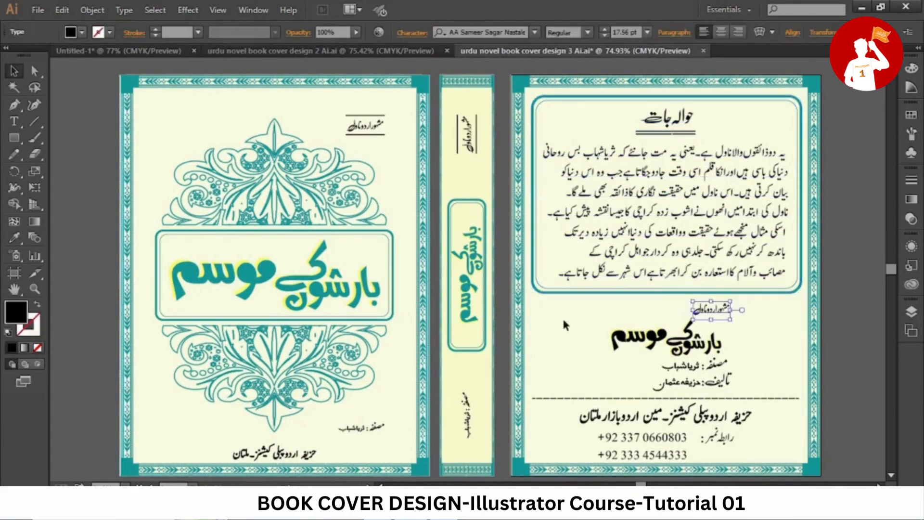
{"action": "left_click", "coordinate": [336, 52]}
{"action": "left_click", "coordinate": [165, 51]}
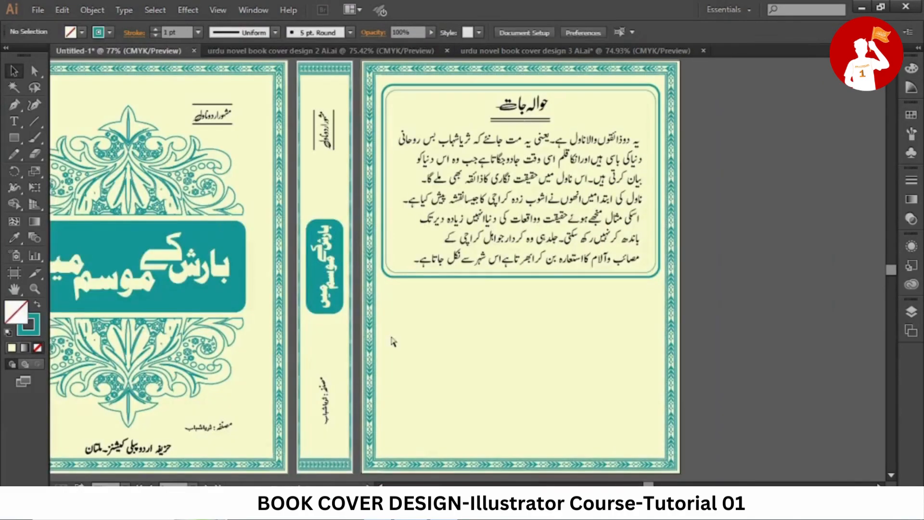
{"action": "type", "text": "مشہور اردو ناول"}
{"action": "left_click_drag", "start_coordinate": [474, 276], "coordinate": [581, 297]}
Copy the spine's title lettering onto the back cover below the tagline, rotate it horizontal and fill it black.
{"action": "left_click", "coordinate": [322, 264]}
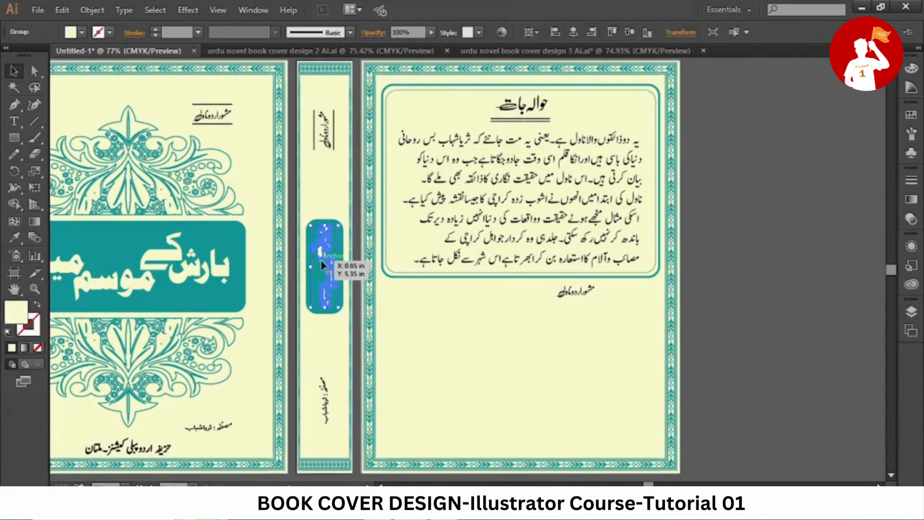
{"action": "left_click_drag", "start_coordinate": [321, 263], "coordinate": [492, 318]}
{"action": "key", "text": "alt+shift"}
{"action": "left_click_drag", "start_coordinate": [477, 369], "coordinate": [441, 315]}
{"action": "left_click", "coordinate": [82, 32]}
{"action": "left_click", "coordinate": [34, 54]}
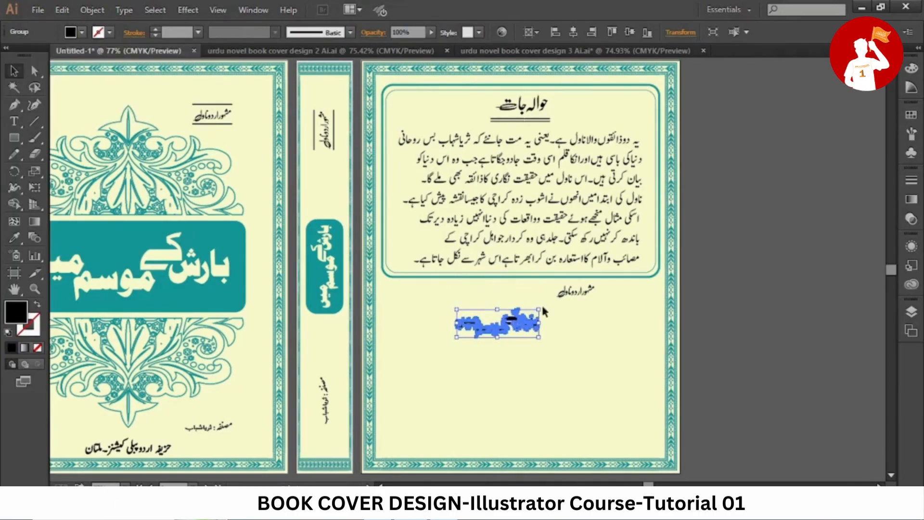
Enlarge the black title and centre it together with the tagline on the back cover.
{"action": "left_click", "coordinate": [717, 326]}
{"action": "left_click_drag", "start_coordinate": [539, 318], "coordinate": [566, 294]}
{"action": "left_click", "coordinate": [573, 33]}
{"action": "left_click", "coordinate": [820, 283]}
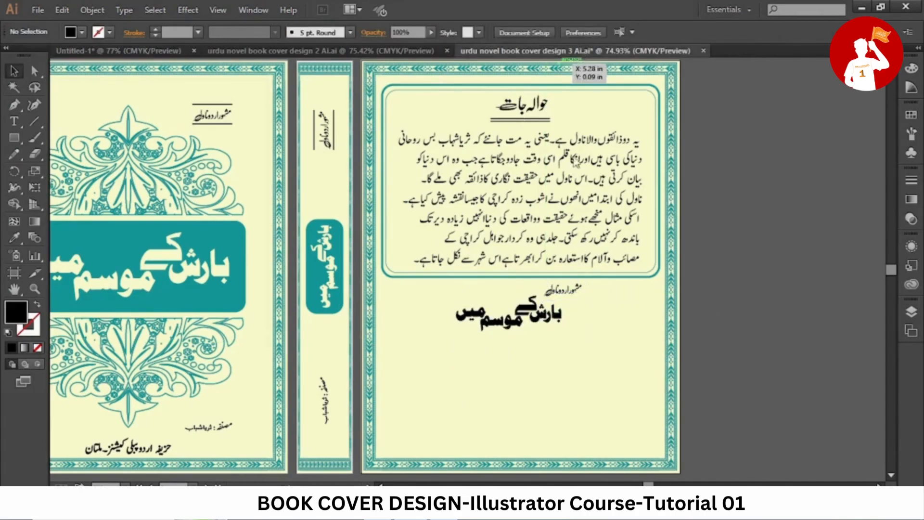
Copy the author and compiler lines from the design 3 document and place them below the back cover title.
{"action": "left_click", "coordinate": [486, 51]}
{"action": "left_click", "coordinate": [691, 393]}
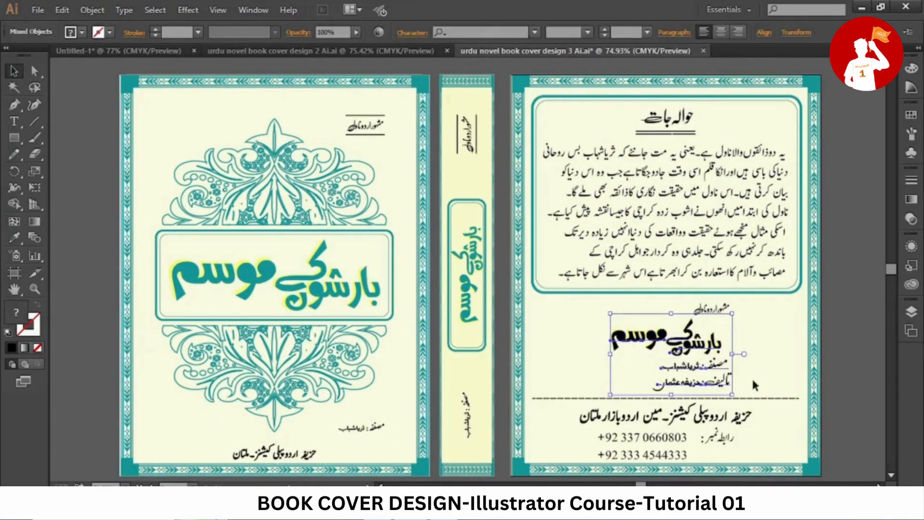
{"action": "left_click", "coordinate": [755, 382]}
{"action": "left_click", "coordinate": [695, 370]}
{"action": "left_click", "coordinate": [198, 51]}
{"action": "key", "text": "ctrl+v"}
{"action": "left_click_drag", "start_coordinate": [457, 285], "coordinate": [535, 361]}
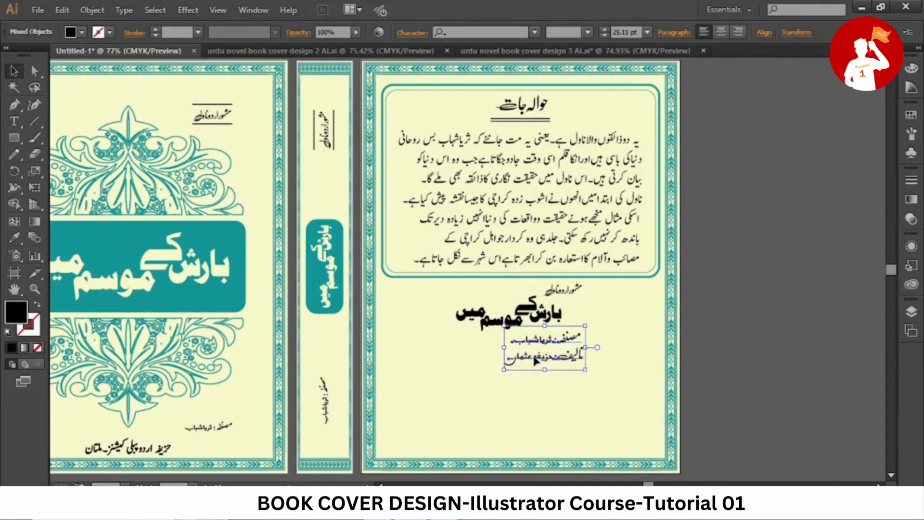
{"action": "left_click", "coordinate": [746, 326]}
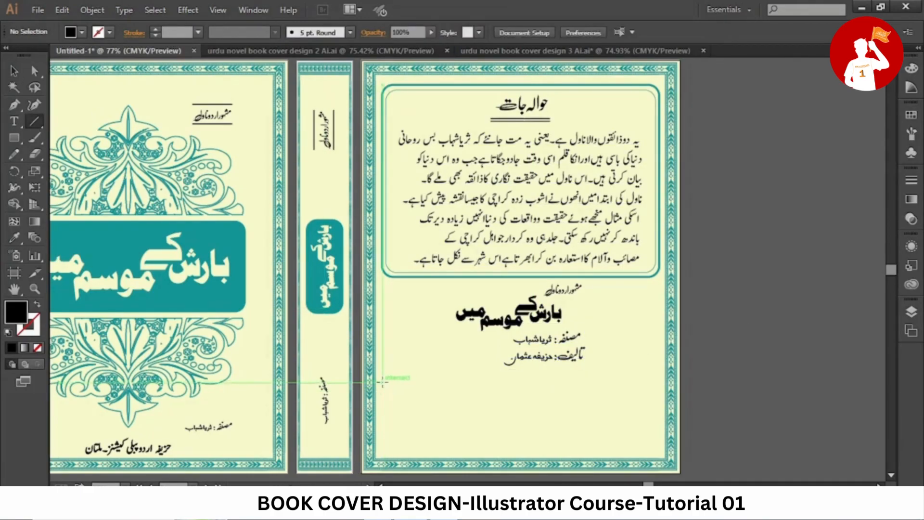
Draw a horizontal line as wide as the frame below the back cover credits, with a 2 pt black dashed stroke.
{"action": "mouse_move", "coordinate": [384, 382]}
{"action": "left_mouse_down"}
{"action": "mouse_move", "coordinate": [658, 419]}
{"action": "mouse_move", "coordinate": [658, 369]}
{"action": "left_mouse_up"}
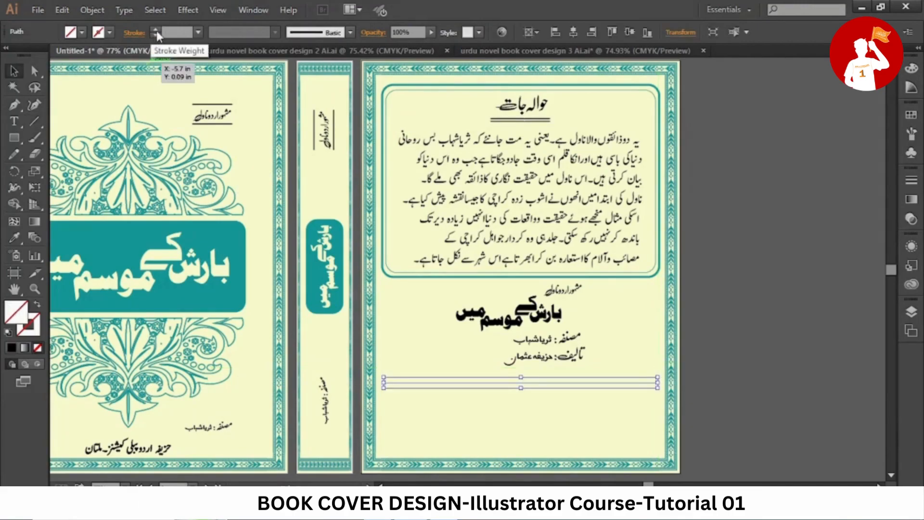
{"action": "left_click", "coordinate": [98, 32]}
{"action": "left_click", "coordinate": [137, 33]}
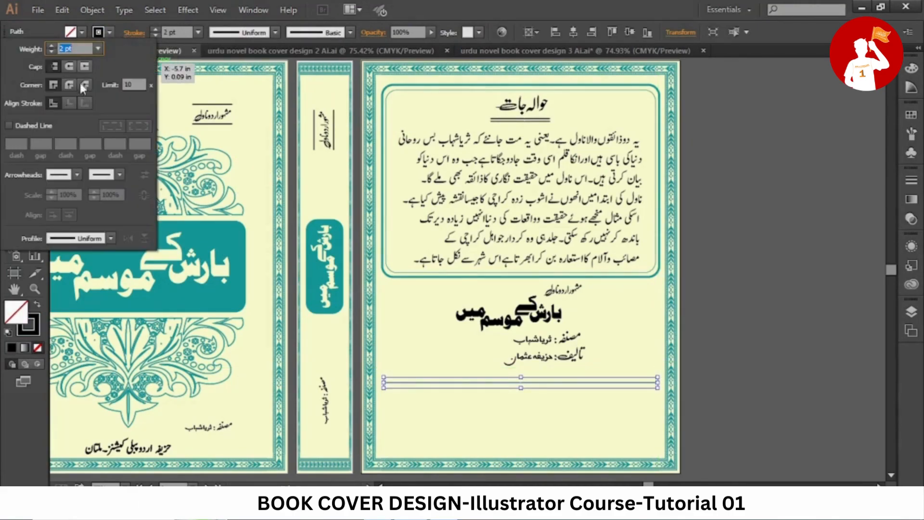
{"action": "left_click", "coordinate": [10, 126]}
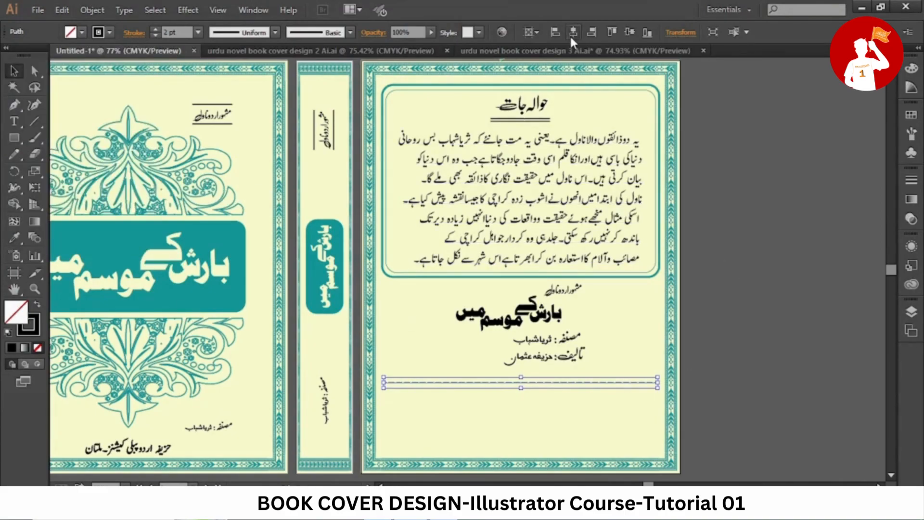
{"action": "left_click_drag", "start_coordinate": [782, 297], "coordinate": [717, 354]}
{"action": "left_click_drag", "start_coordinate": [620, 383], "coordinate": [619, 373]}
{"action": "left_click", "coordinate": [707, 155]}
Copy the publisher address and contact number lines from the design 3 document and place them below the dashed line.
{"action": "left_click", "coordinate": [621, 50]}
{"action": "left_click_drag", "start_coordinate": [565, 412], "coordinate": [603, 423]}
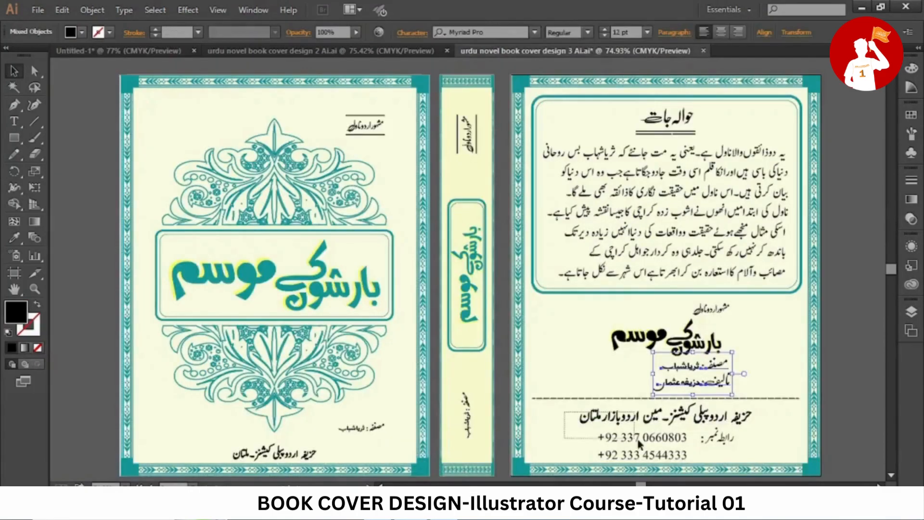
{"action": "left_click", "coordinate": [732, 446]}
{"action": "left_click_drag", "start_coordinate": [674, 421], "coordinate": [635, 439]}
{"action": "key", "text": "ctrl+z"}
{"action": "left_click", "coordinate": [118, 51]}
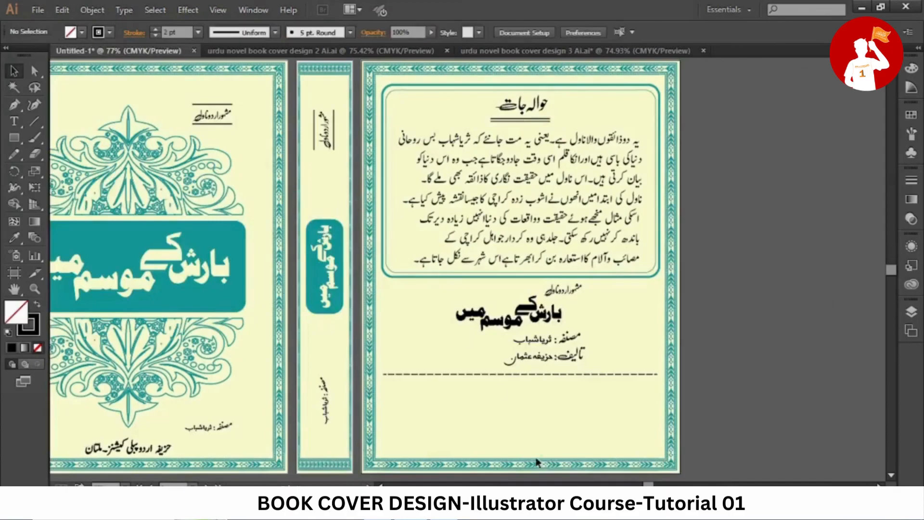
{"action": "key", "text": "ctrl+v"}
{"action": "left_click_drag", "start_coordinate": [438, 259], "coordinate": [498, 413]}
Centre the publisher and contact block horizontally on the back cover.
{"action": "left_click", "coordinate": [791, 33]}
{"action": "left_click", "coordinate": [782, 139]}
{"action": "left_click", "coordinate": [677, 66]}
{"action": "left_click", "coordinate": [774, 337]}
Review the complete cover layout and switch to the design 2 document for comparison.
{"action": "left_click_drag", "start_coordinate": [424, 295], "coordinate": [570, 298]}
{"action": "key", "text": "ctrl+minus"}
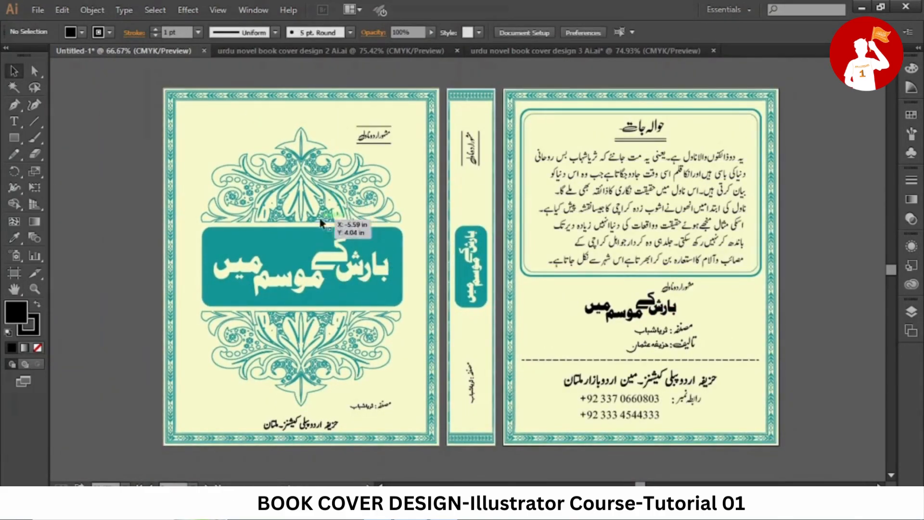
{"action": "left_click", "coordinate": [245, 51]}
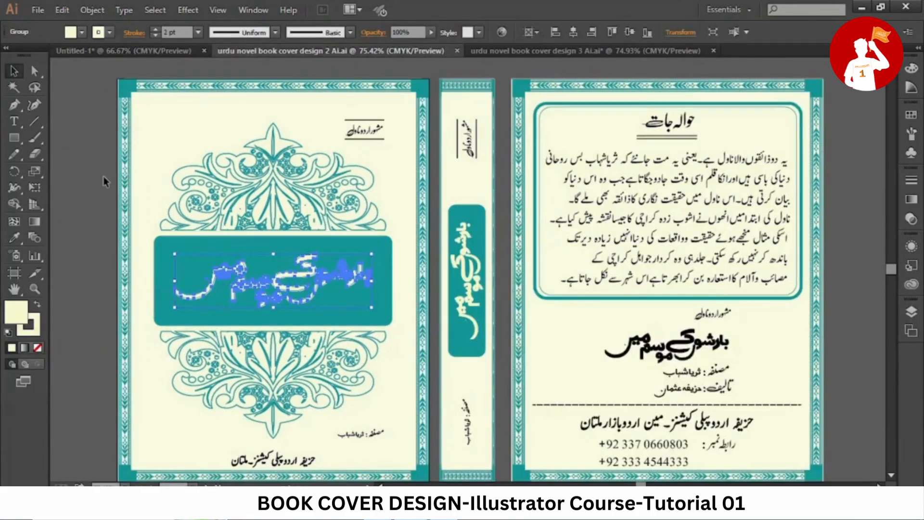